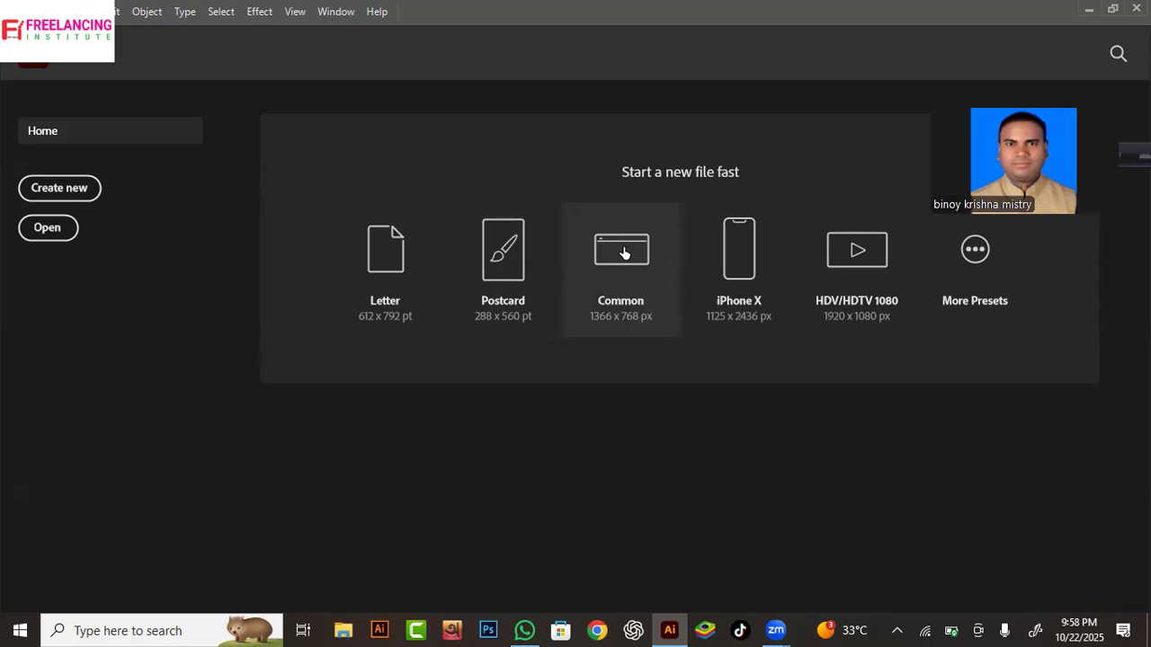
# - Create a new document from the Common 1366 x 768 px preset and draw a square in the artboard's upper-left area
pyautogui.click(623, 268)
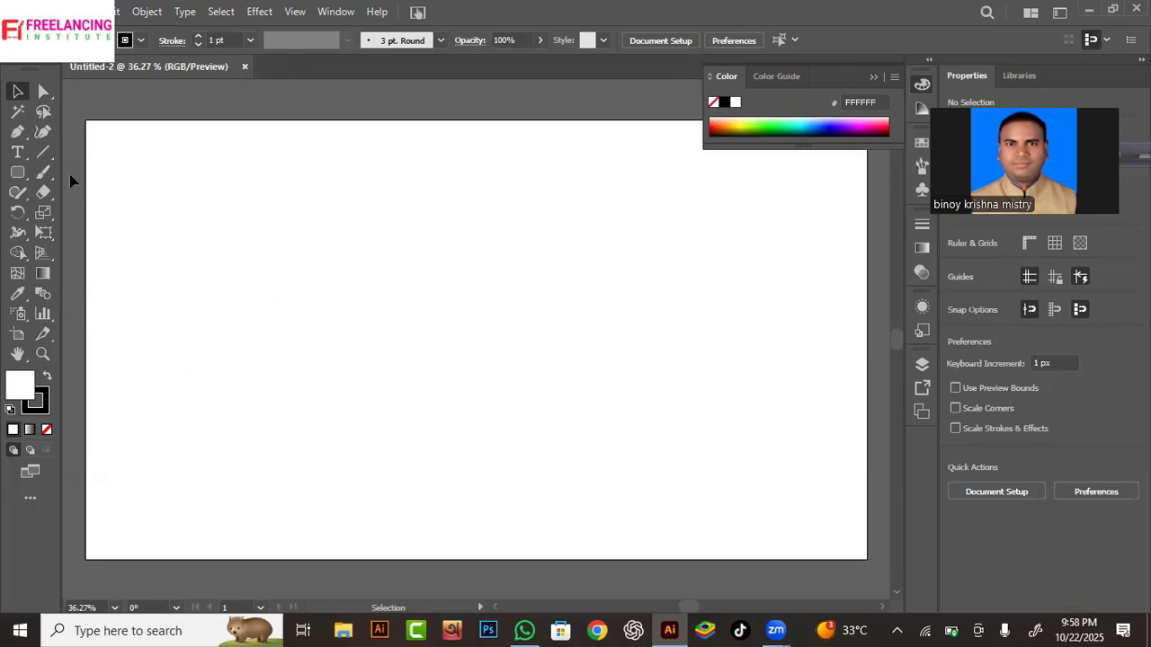
pyautogui.click(19, 174)
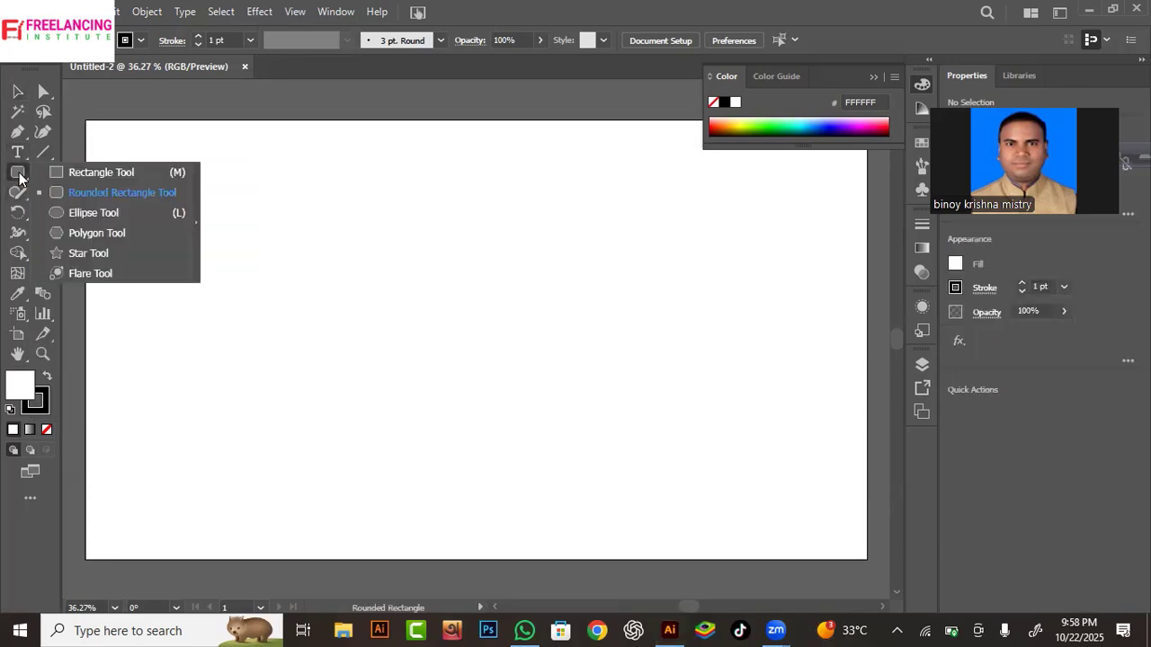
pyautogui.click(108, 172)
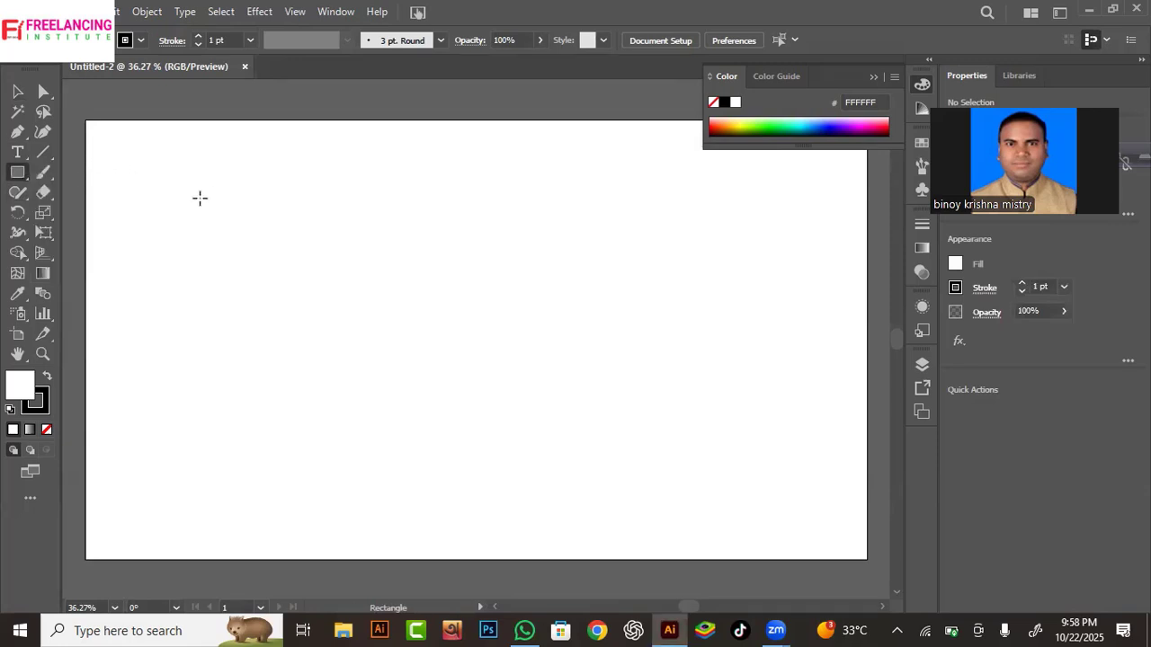
pyautogui.moveTo(126, 153); pyautogui.dragTo(198, 284)
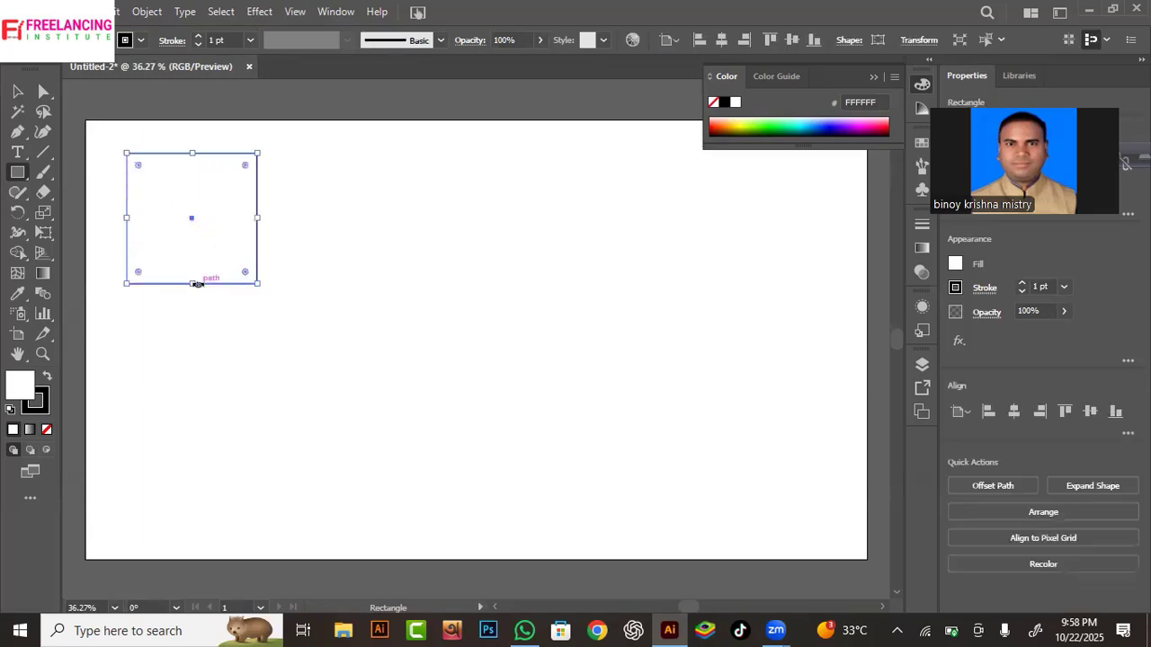
# - Draw a rounded square beside the square and a circle further along the same row
pyautogui.moveTo(16, 177); pyautogui.dragTo(81, 196)
pyautogui.moveTo(328, 159); pyautogui.dragTo(452, 283)
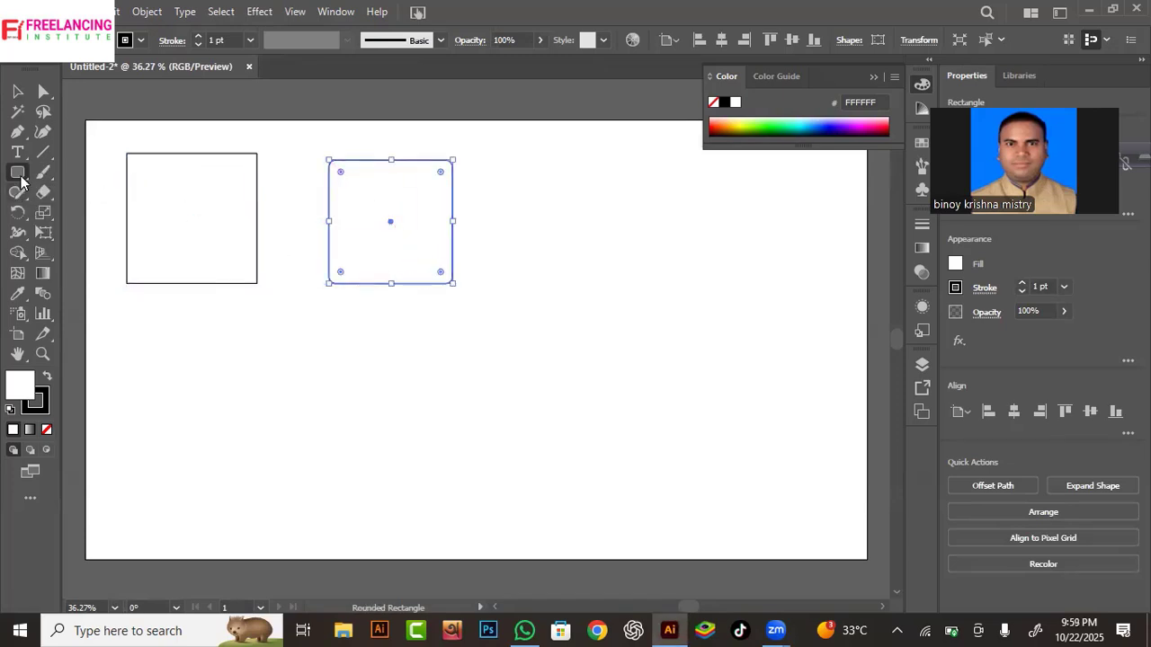
pyautogui.moveTo(18, 176); pyautogui.dragTo(93, 212)
pyautogui.moveTo(528, 158); pyautogui.dragTo(650, 314)
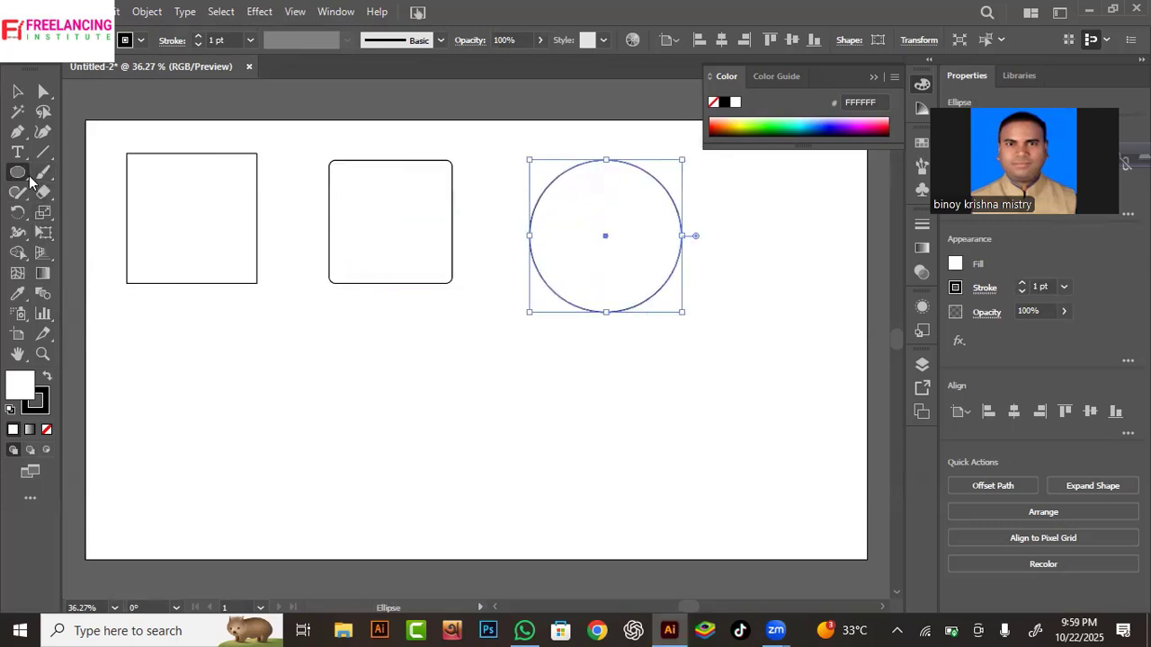
# - Draw a hexagon with the Polygon tool and move it fully onto the artboard below the square
pyautogui.moveTo(21, 178); pyautogui.dragTo(86, 234)
pyautogui.moveTo(166, 385); pyautogui.dragTo(203, 437)
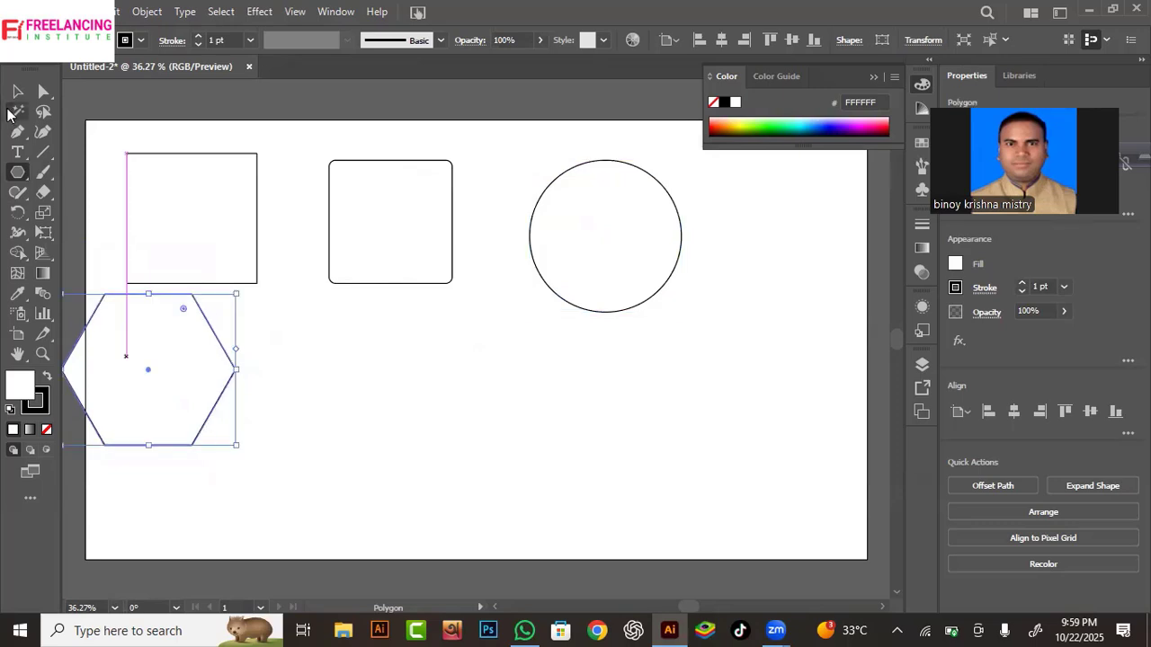
pyautogui.click(17, 91)
pyautogui.moveTo(164, 390); pyautogui.dragTo(194, 427)
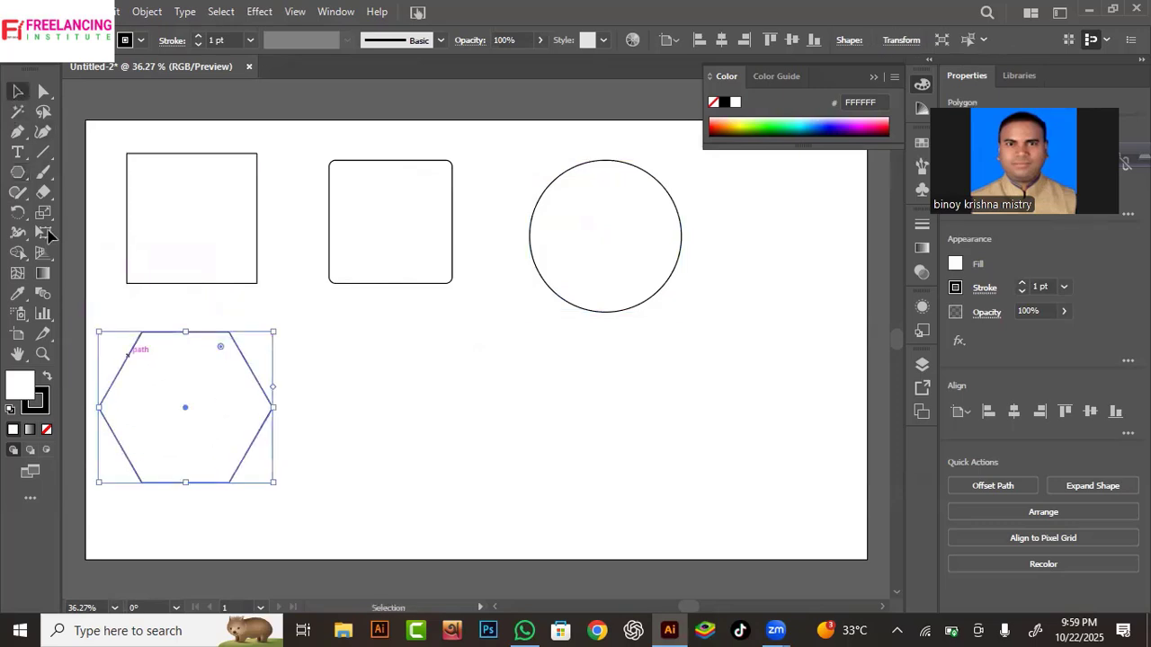
# - Draw a five-pointed star beside the hexagon and enlarge it to roughly the hexagon's size
pyautogui.moveTo(23, 175); pyautogui.dragTo(87, 251)
pyautogui.moveTo(377, 390); pyautogui.dragTo(437, 437)
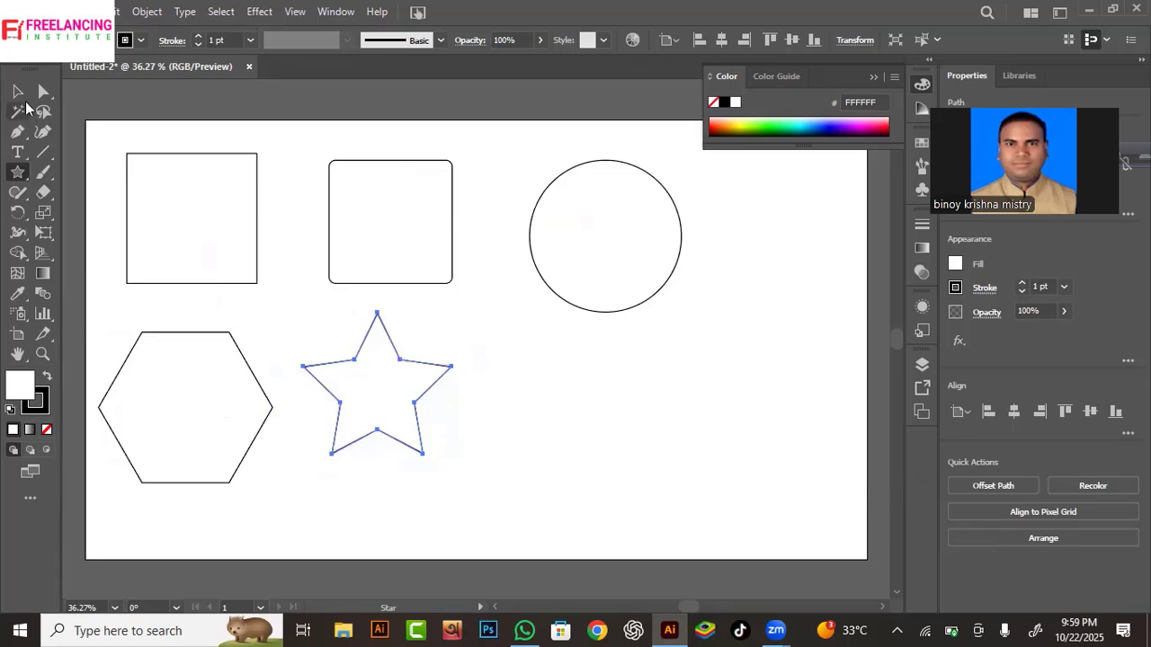
pyautogui.press('v')
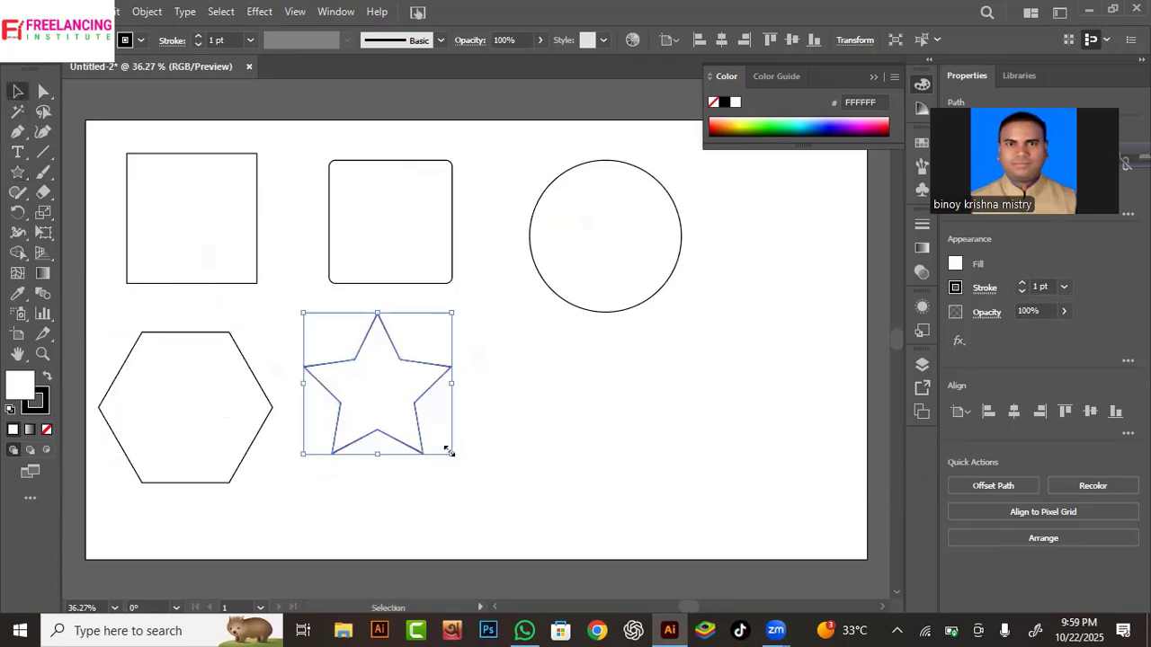
pyautogui.moveTo(449, 452); pyautogui.dragTo(480, 482)
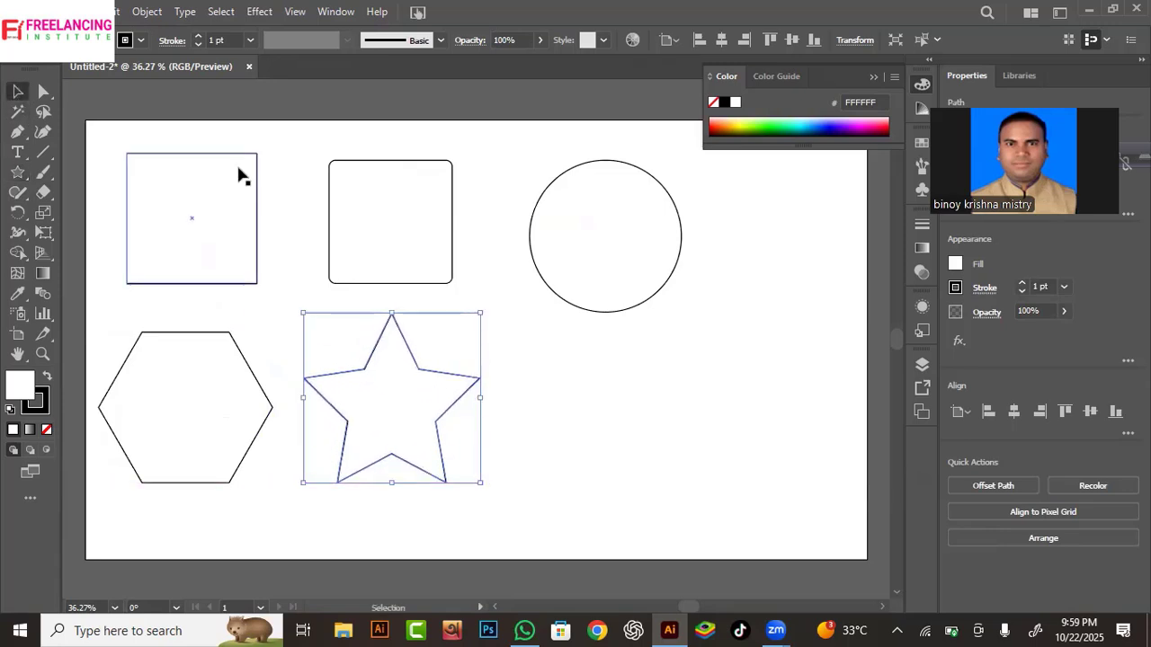
# - Remove the stroke from the square and from the rounded square
pyautogui.click(216, 186)
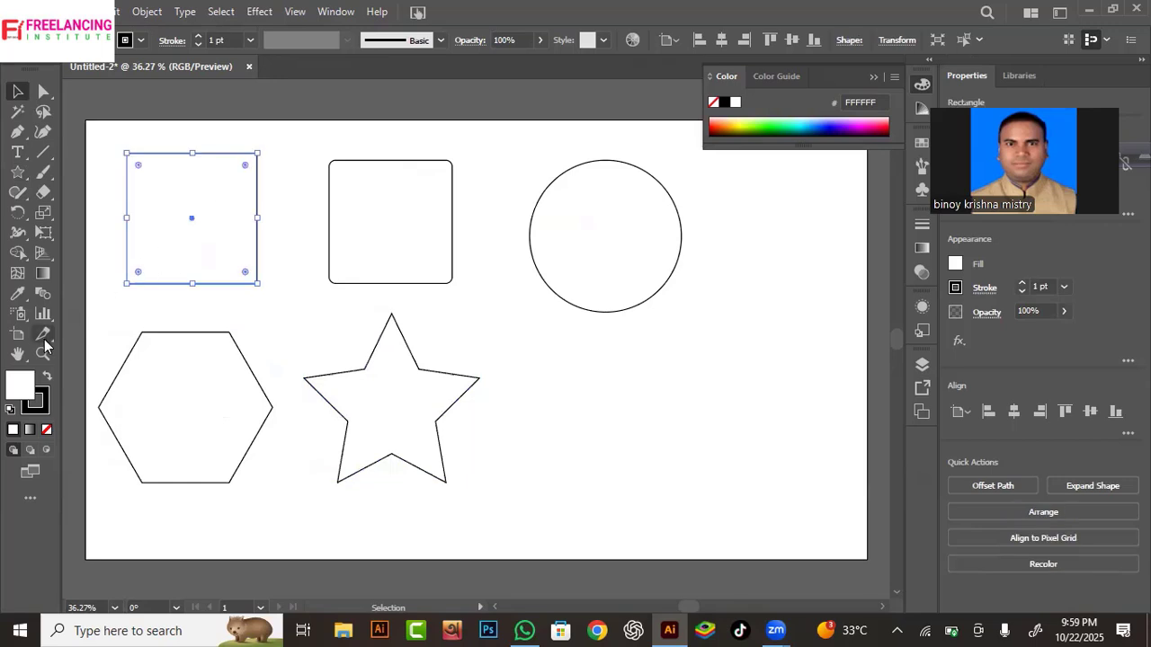
pyautogui.click(38, 401)
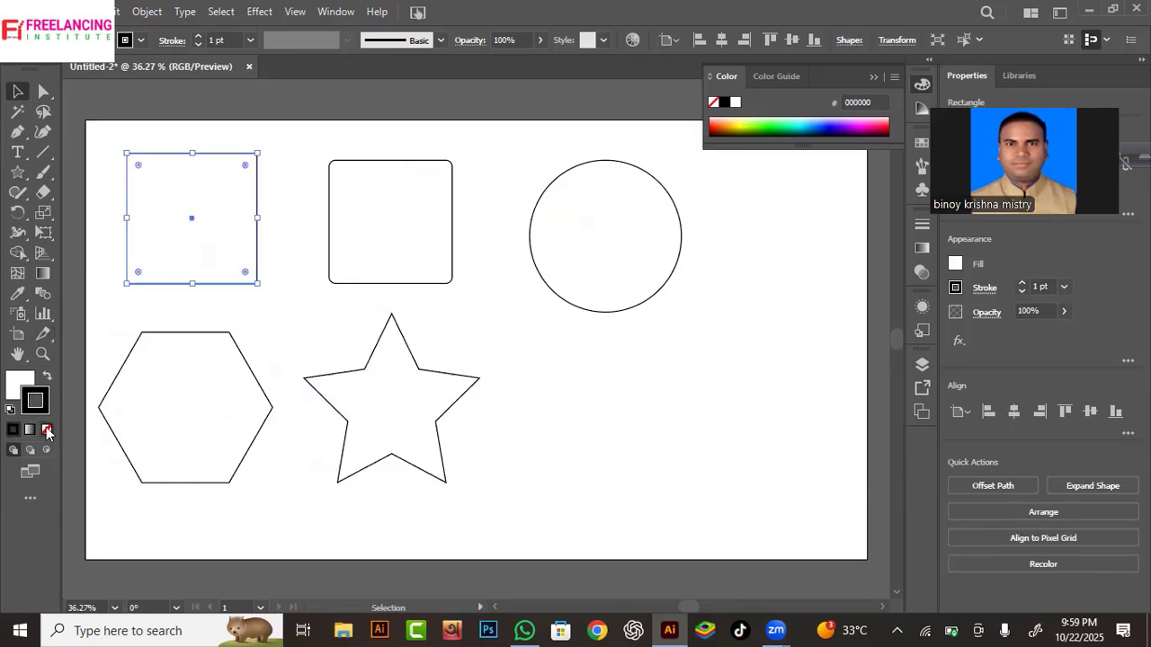
pyautogui.click(47, 430)
pyautogui.click(24, 386)
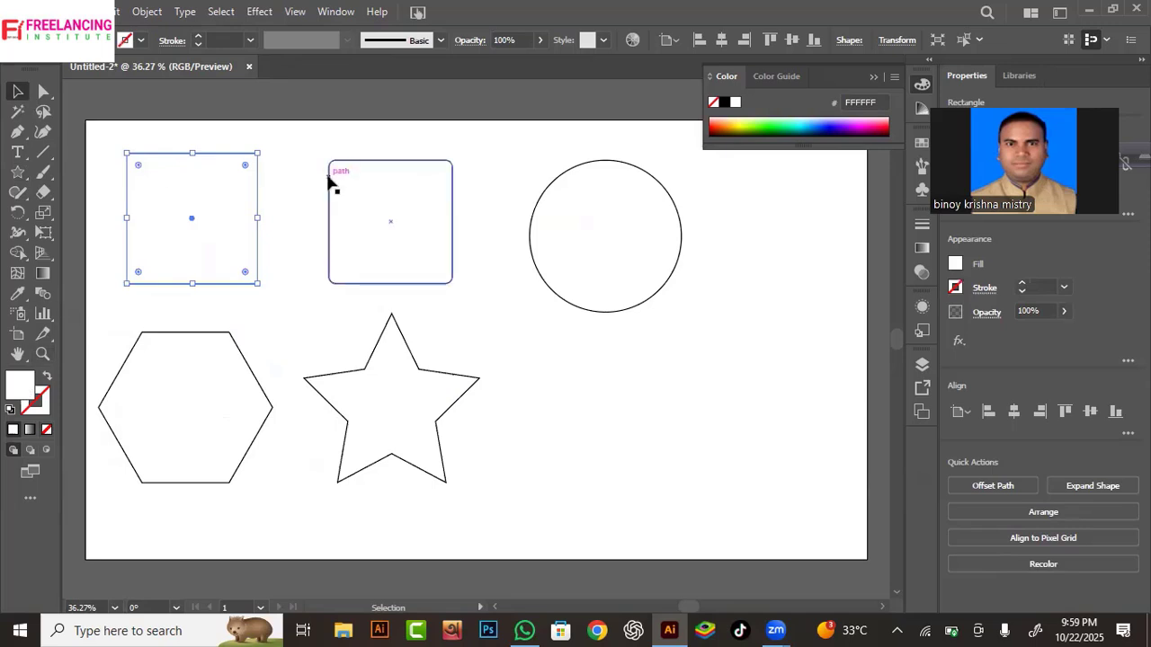
pyautogui.click(416, 247)
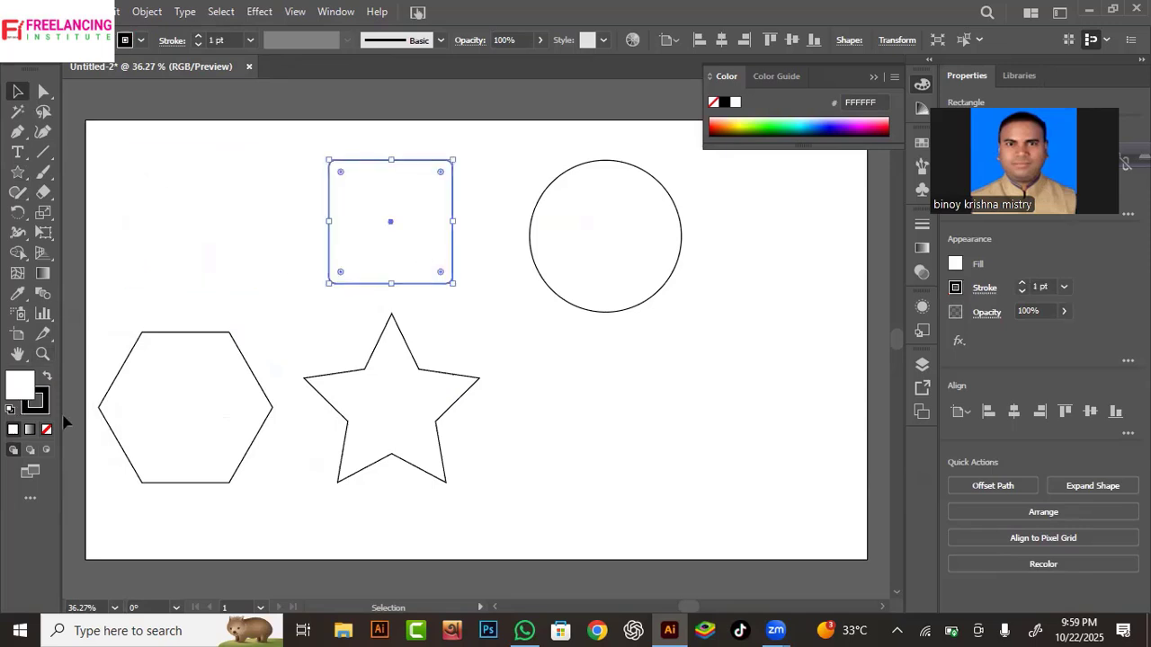
pyautogui.click(39, 402)
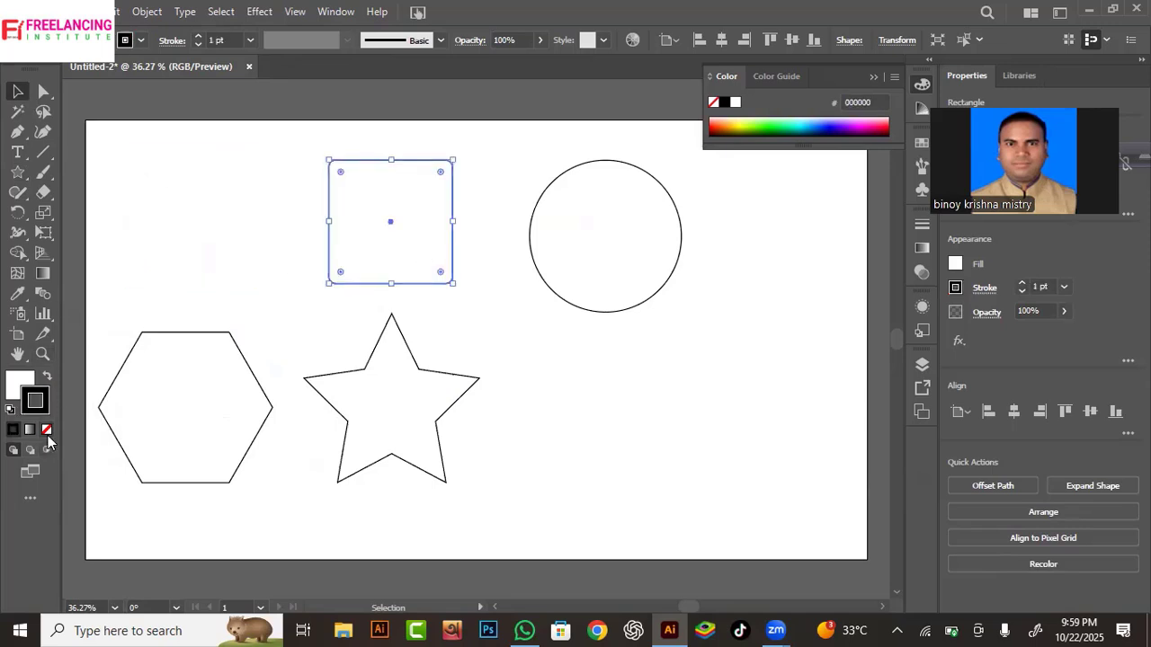
pyautogui.click(47, 430)
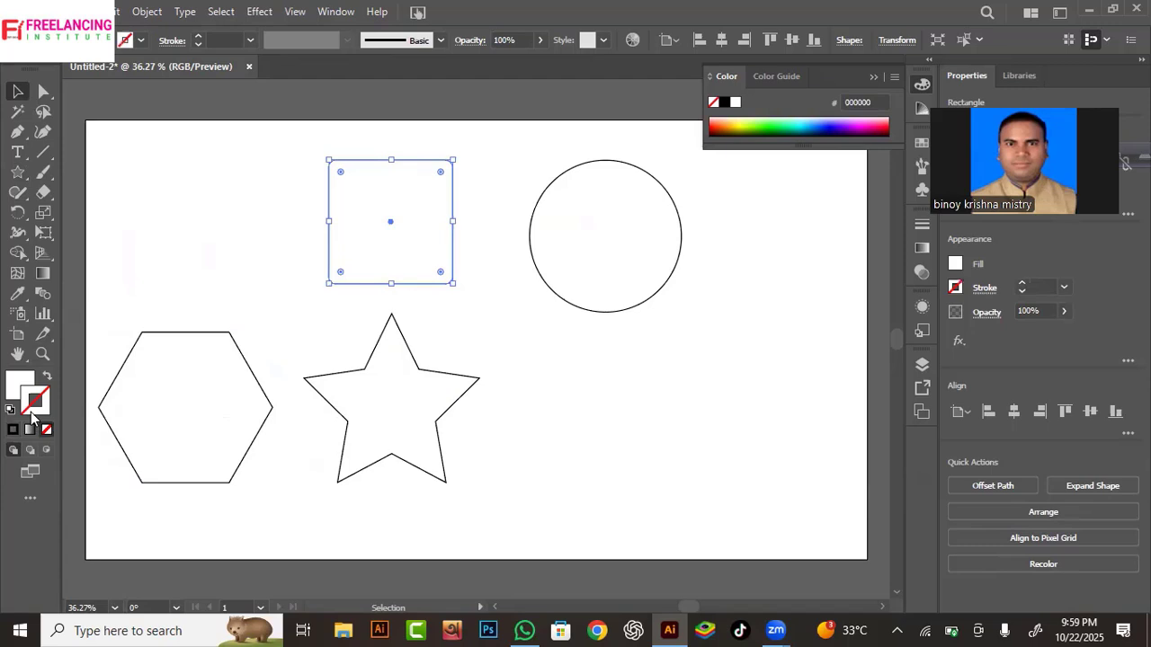
# - Fill the square with lime green 9CFF2A and the rounded square with dark navy 000755
pyautogui.click(644, 285)
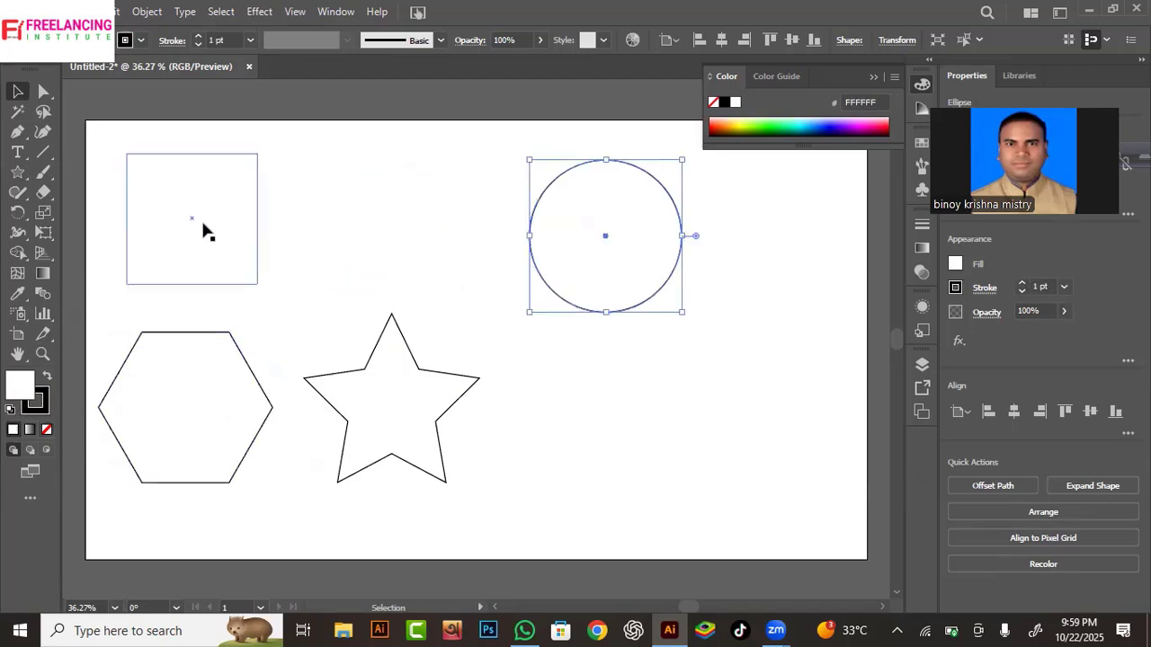
pyautogui.click(204, 231)
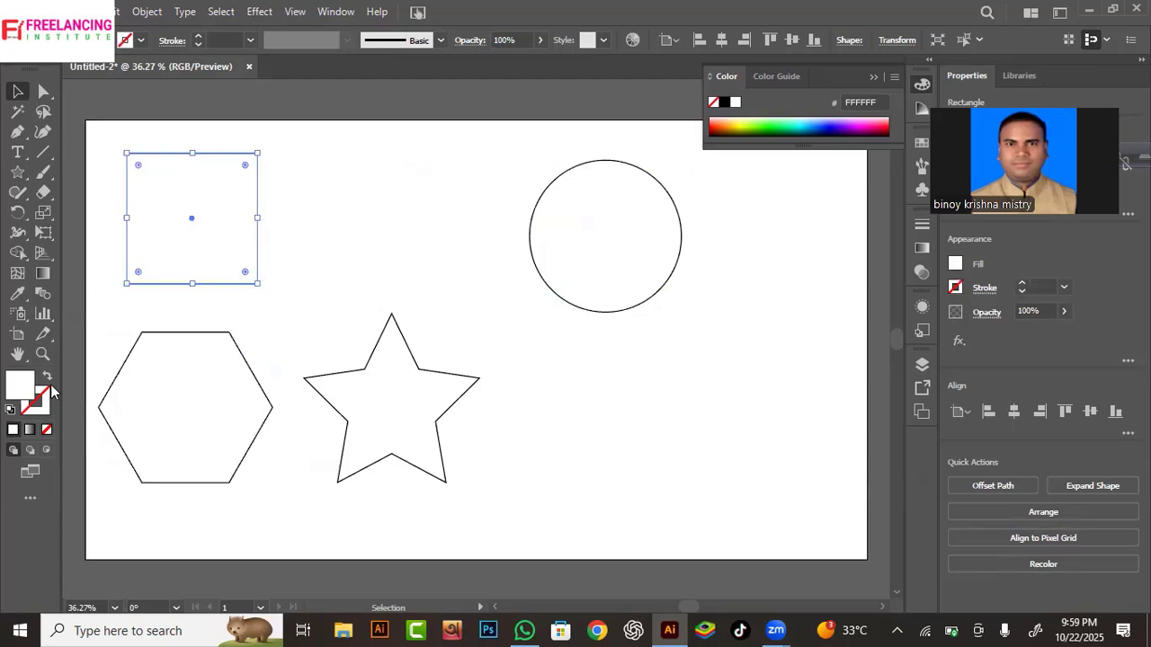
pyautogui.click(752, 125)
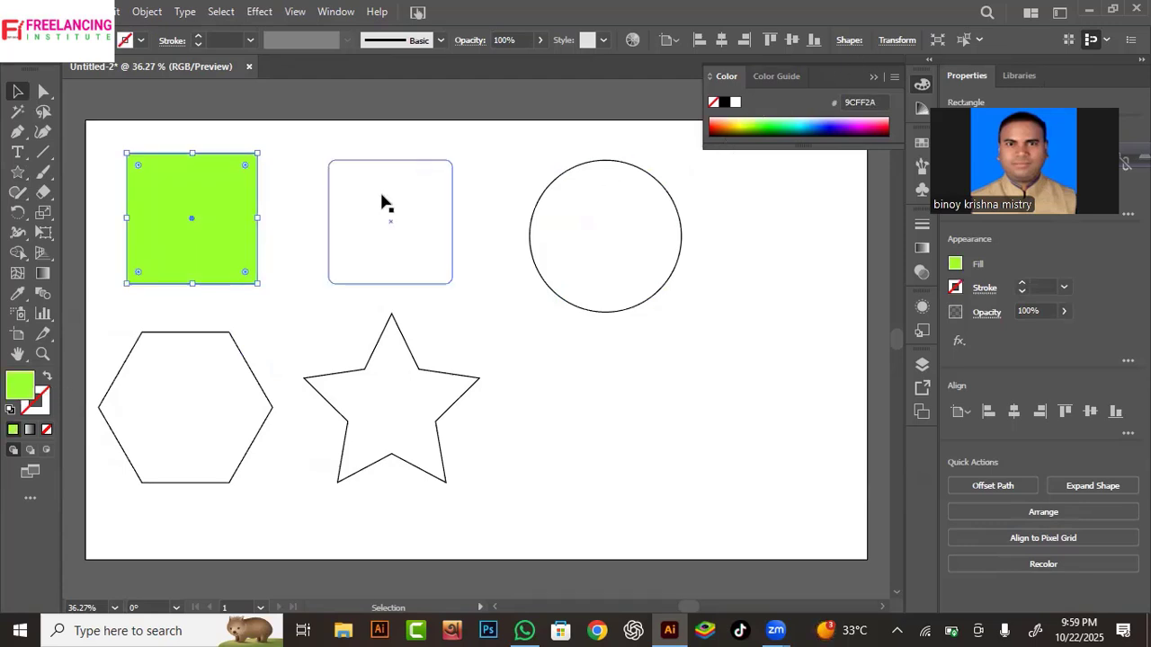
pyautogui.click(389, 214)
pyautogui.click(828, 126)
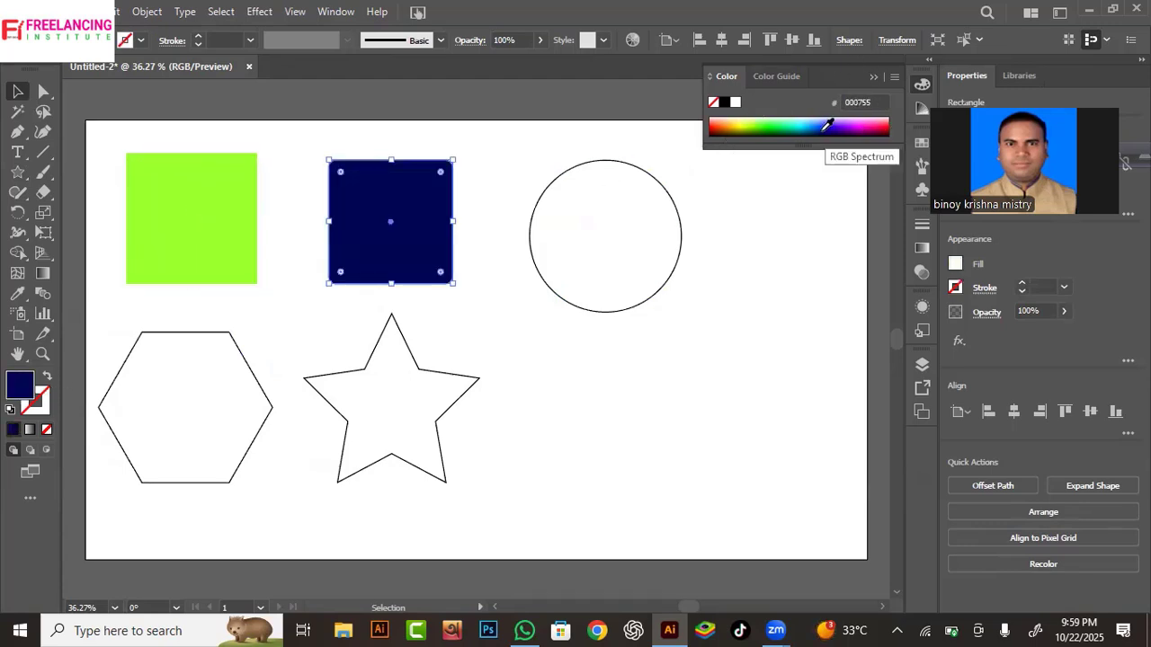
# - Remove the circle's stroke and fill the circle with bright pink
pyautogui.click(598, 225)
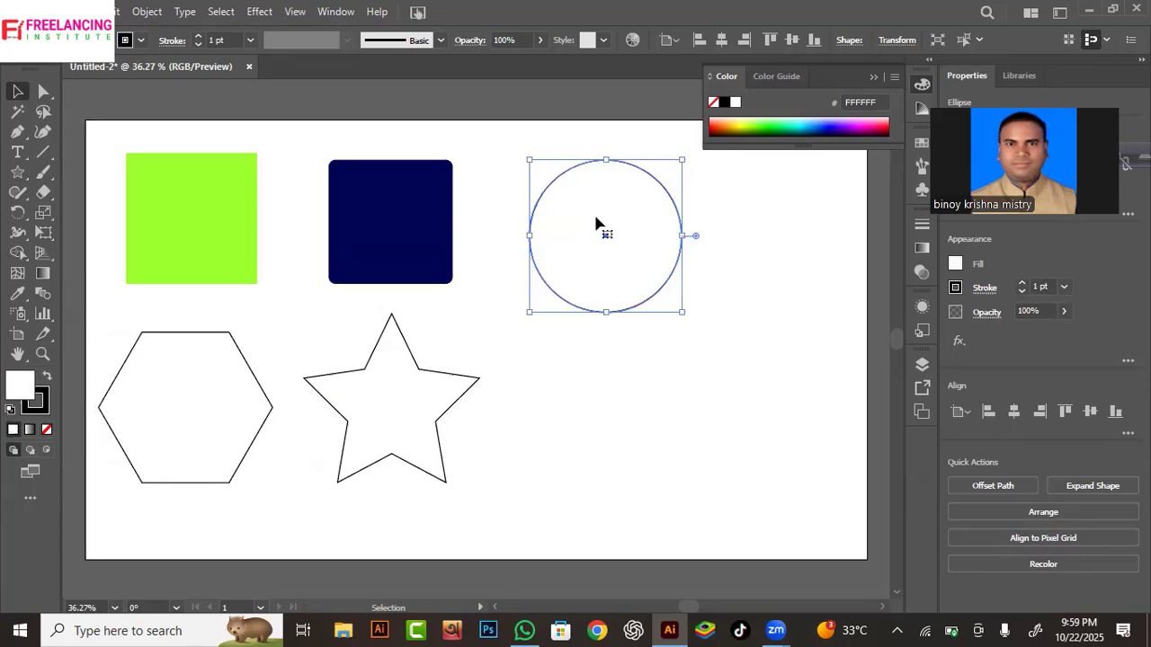
pyautogui.click(41, 407)
pyautogui.click(47, 435)
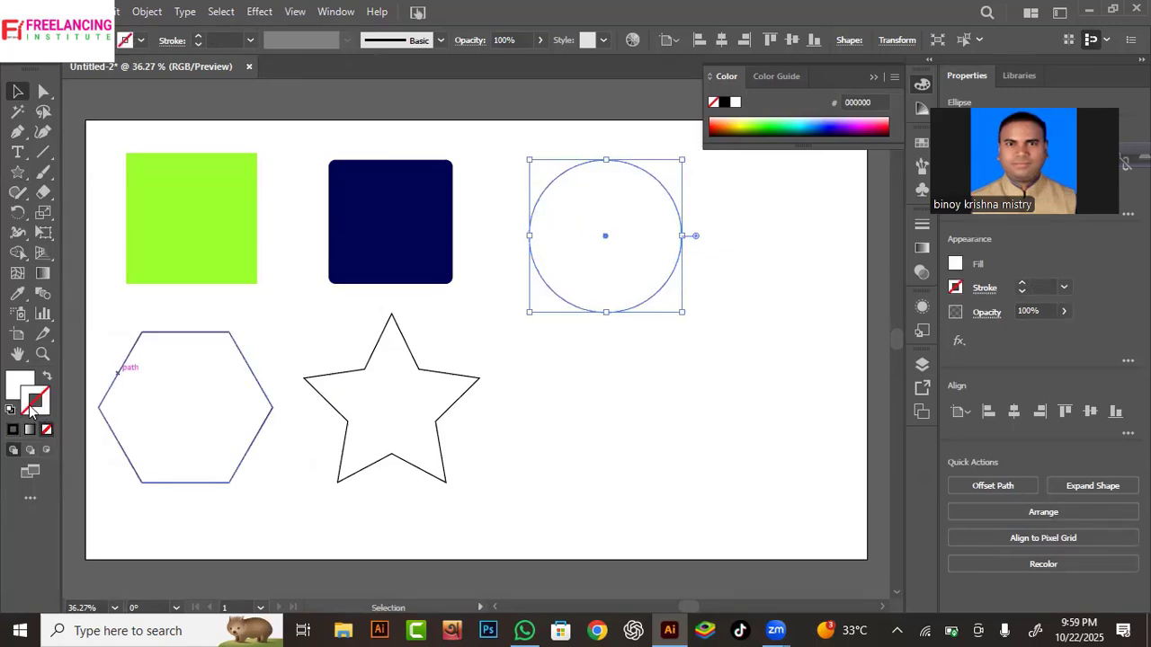
pyautogui.click(27, 385)
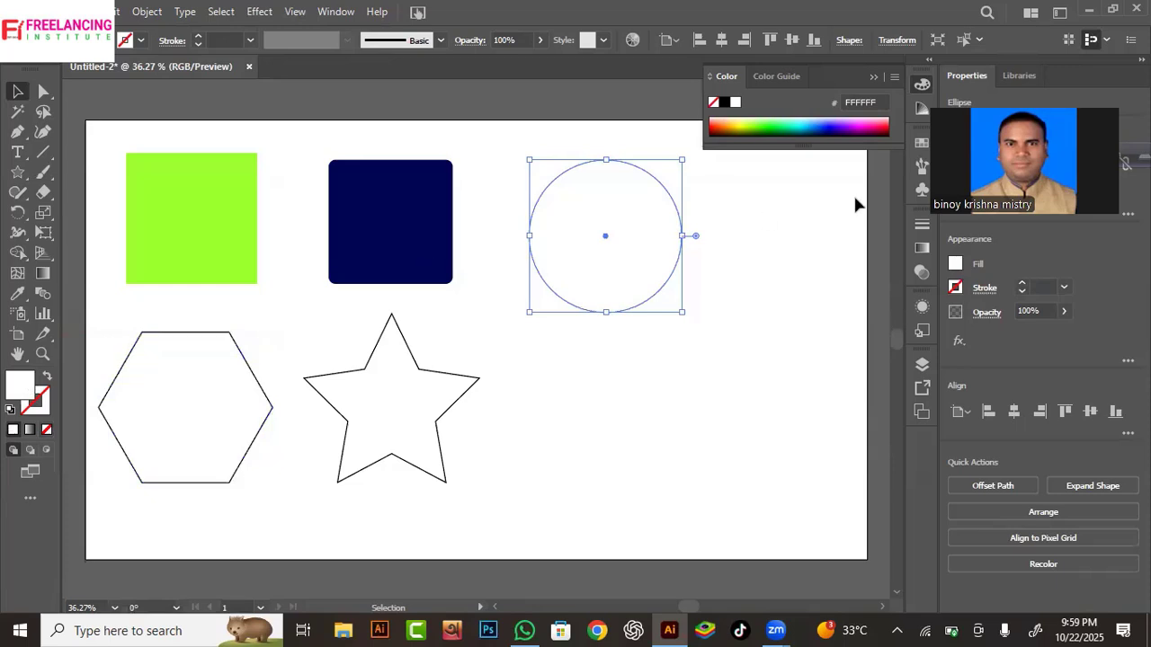
pyautogui.click(868, 126)
# - Remove the hexagon's stroke and fill the hexagon with mint green
pyautogui.click(205, 435)
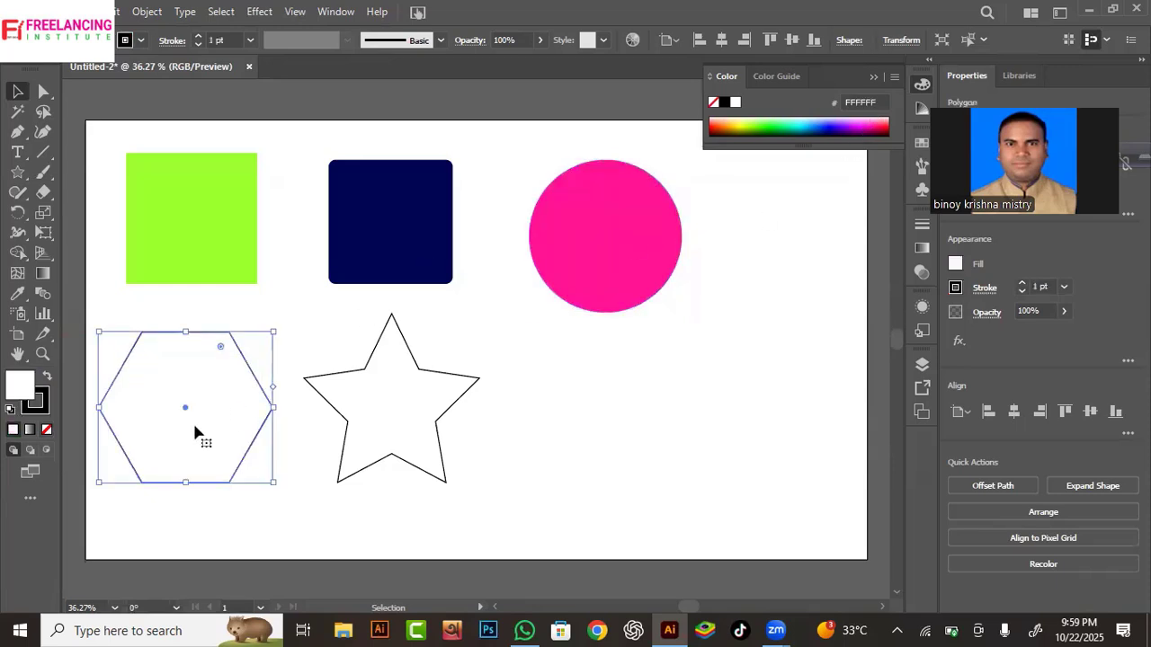
pyautogui.click(43, 406)
pyautogui.click(47, 429)
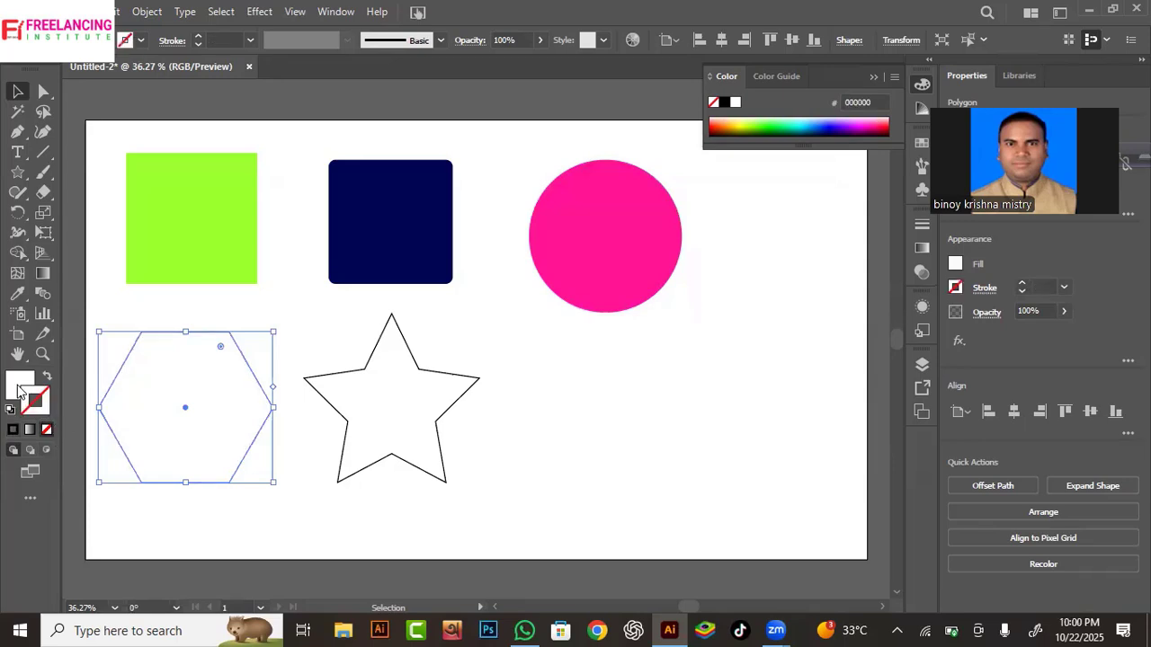
pyautogui.click(786, 116)
# - Remove the star's stroke, fill the star with brownish orange BF7100 and deselect it
pyautogui.click(391, 369)
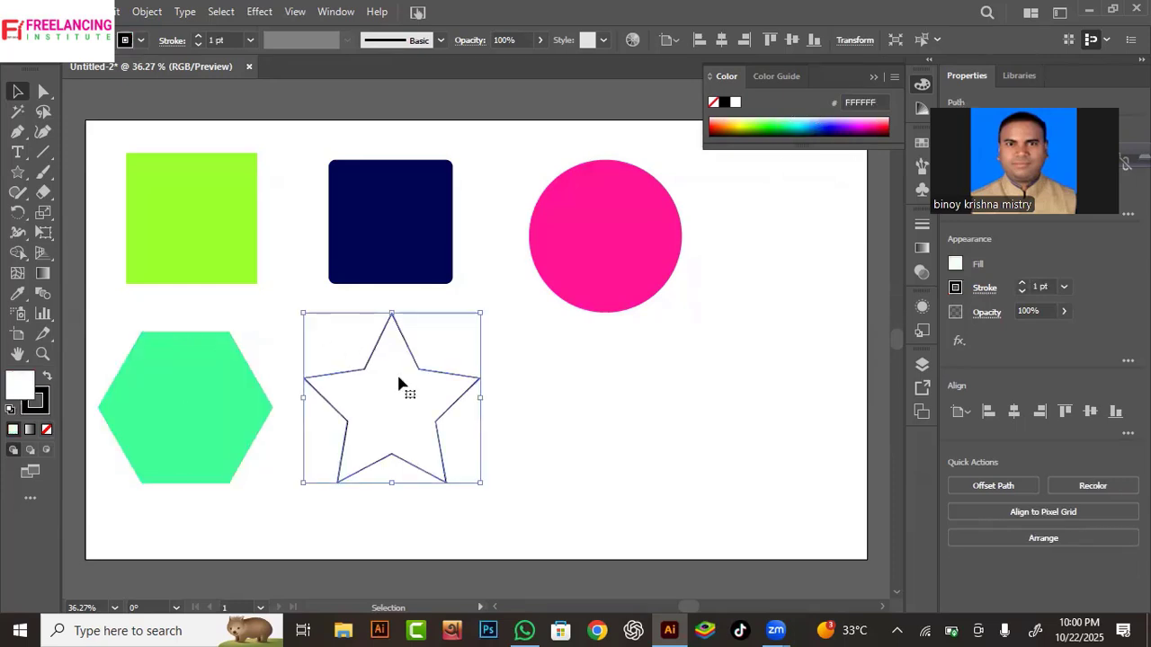
pyautogui.click(42, 405)
pyautogui.click(47, 430)
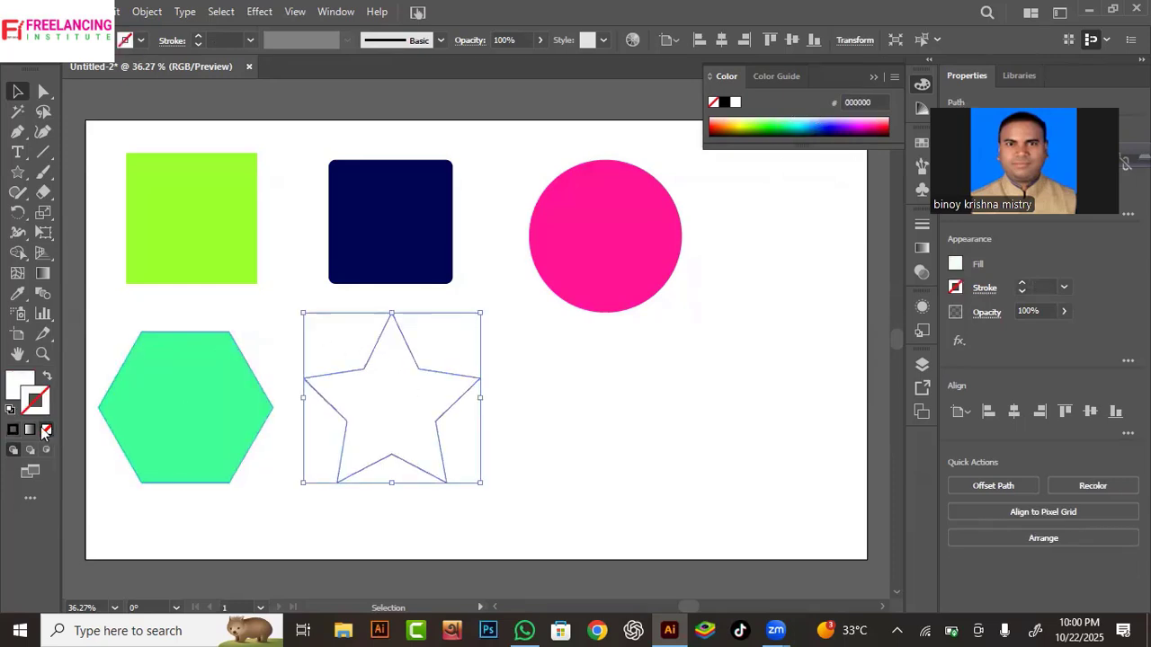
pyautogui.click(25, 387)
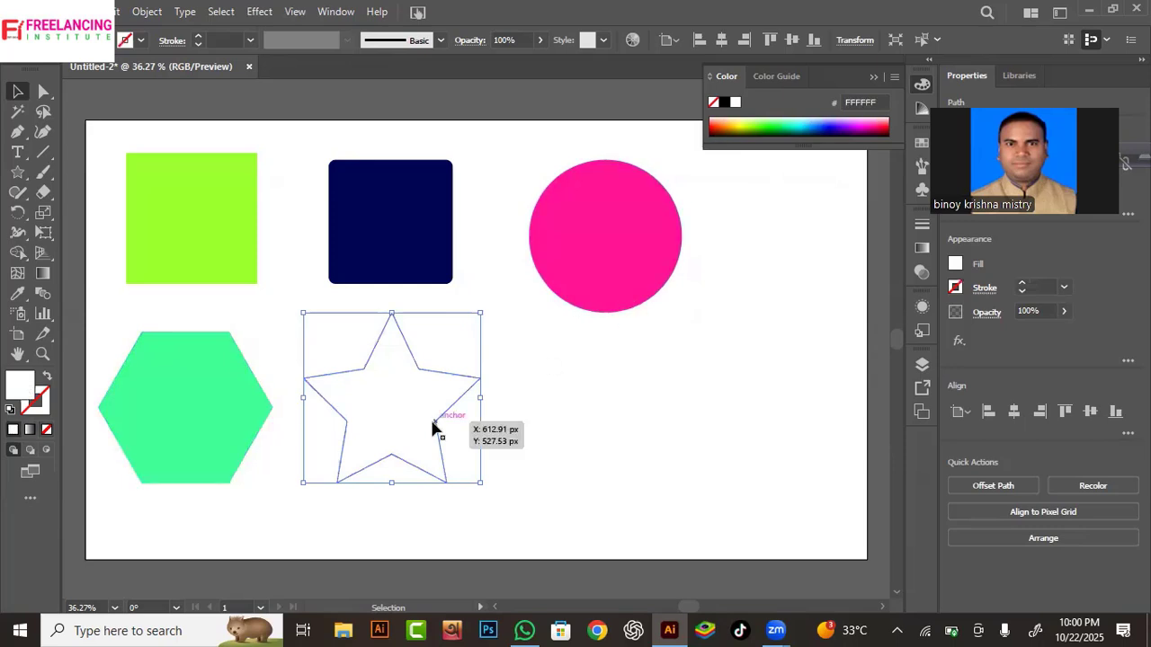
pyautogui.click(730, 123)
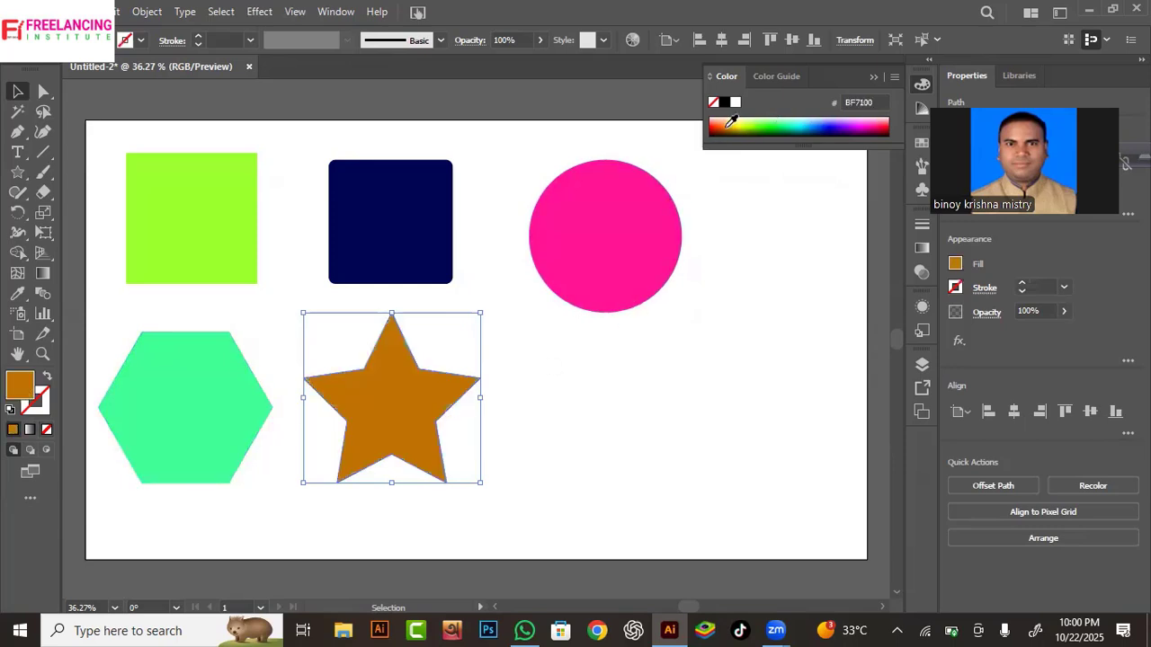
pyautogui.click(567, 429)
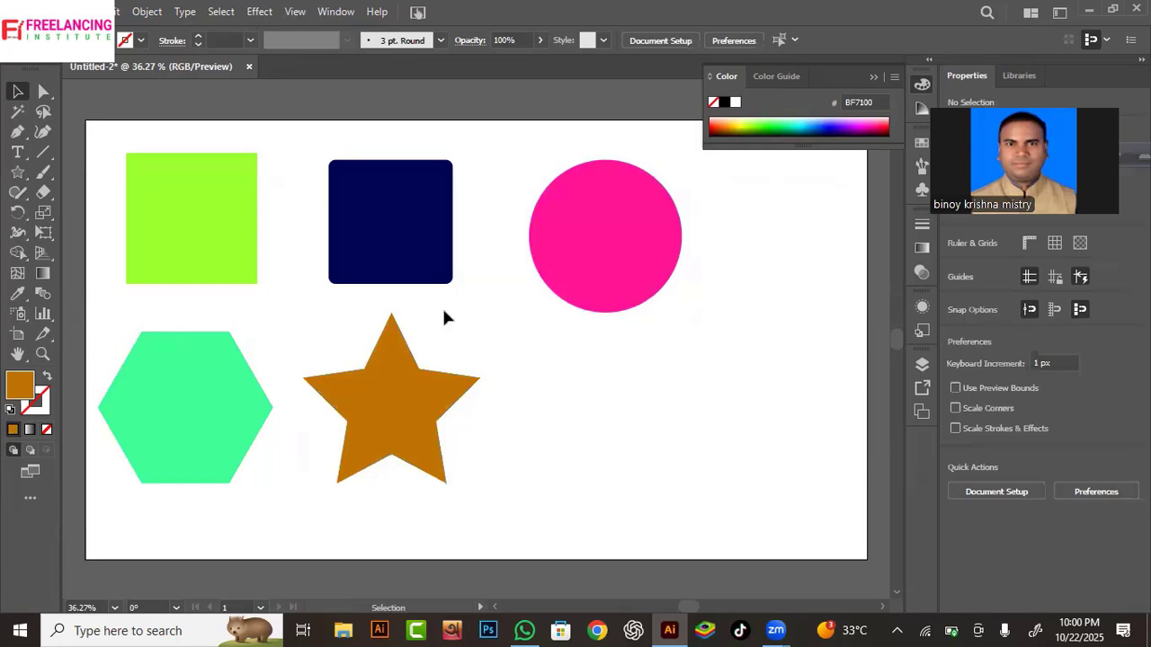
# - Place a Lorem ipsum placeholder text line below the circle with the Type tool and select it as an object
pyautogui.click(19, 153)
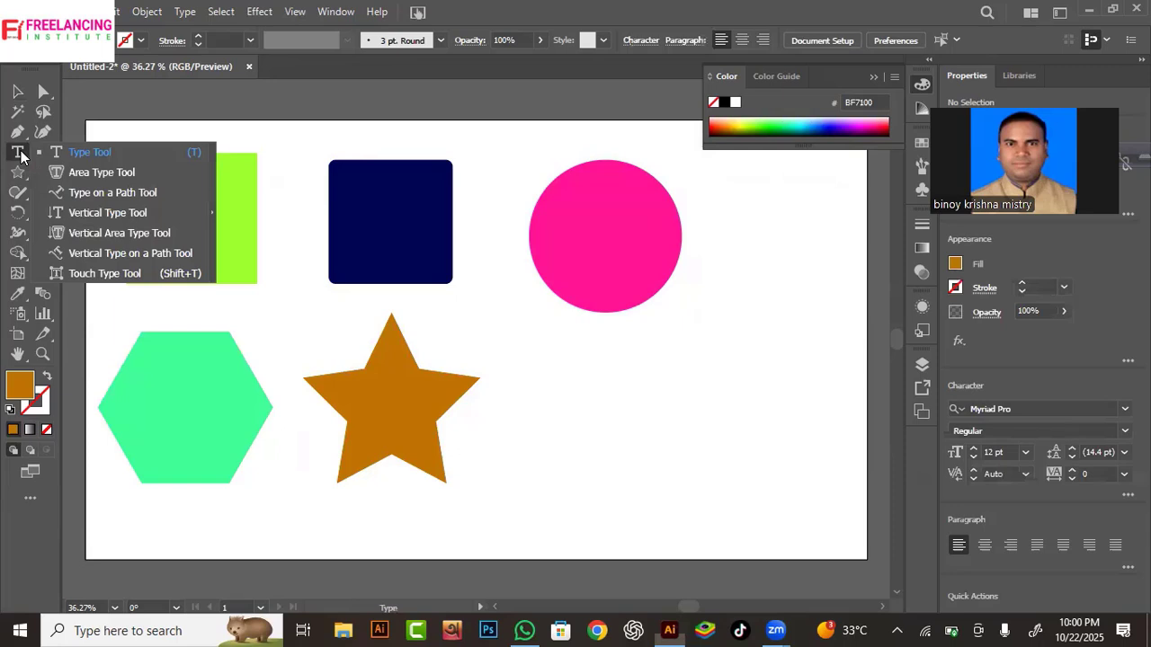
pyautogui.click(101, 157)
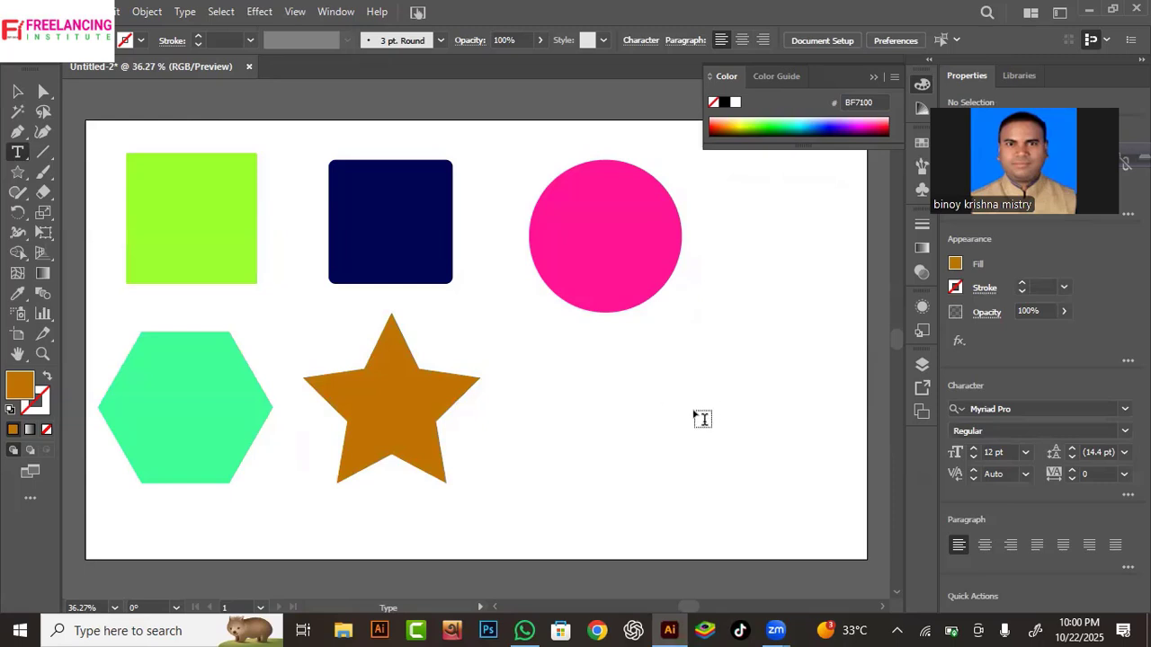
pyautogui.click(610, 372)
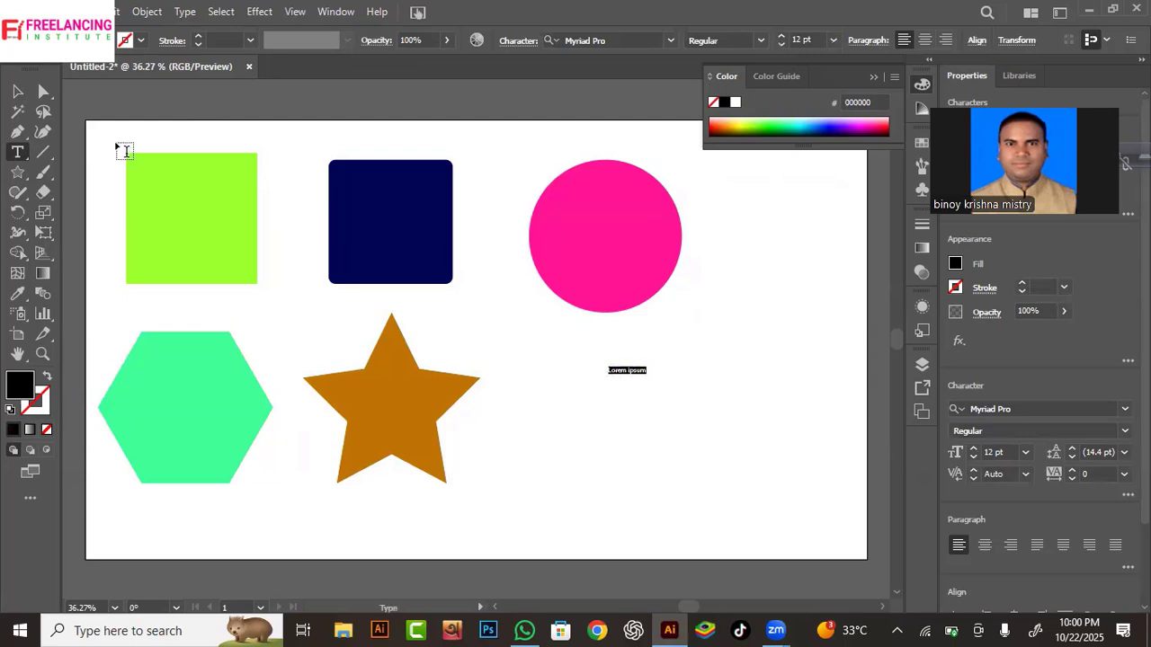
pyautogui.click(17, 91)
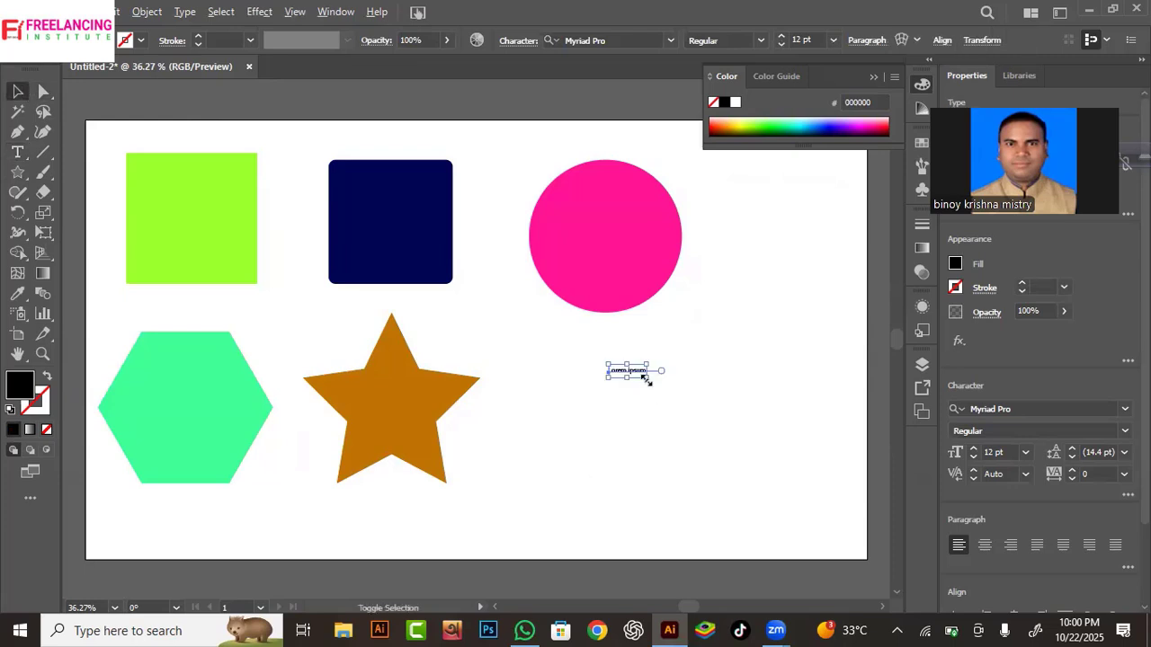
# - Enlarge the Lorem ipsum line below the circle to about 55 pt and select all of its text
pyautogui.moveTo(646, 378); pyautogui.dragTo(713, 421)
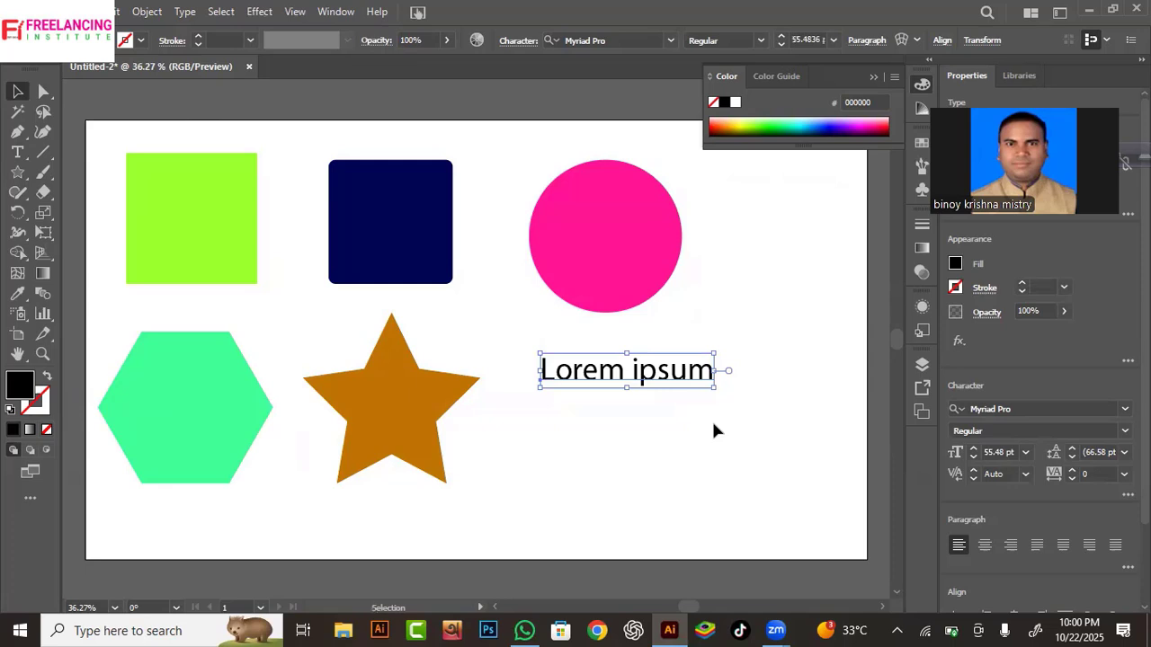
pyautogui.doubleClick(684, 379)
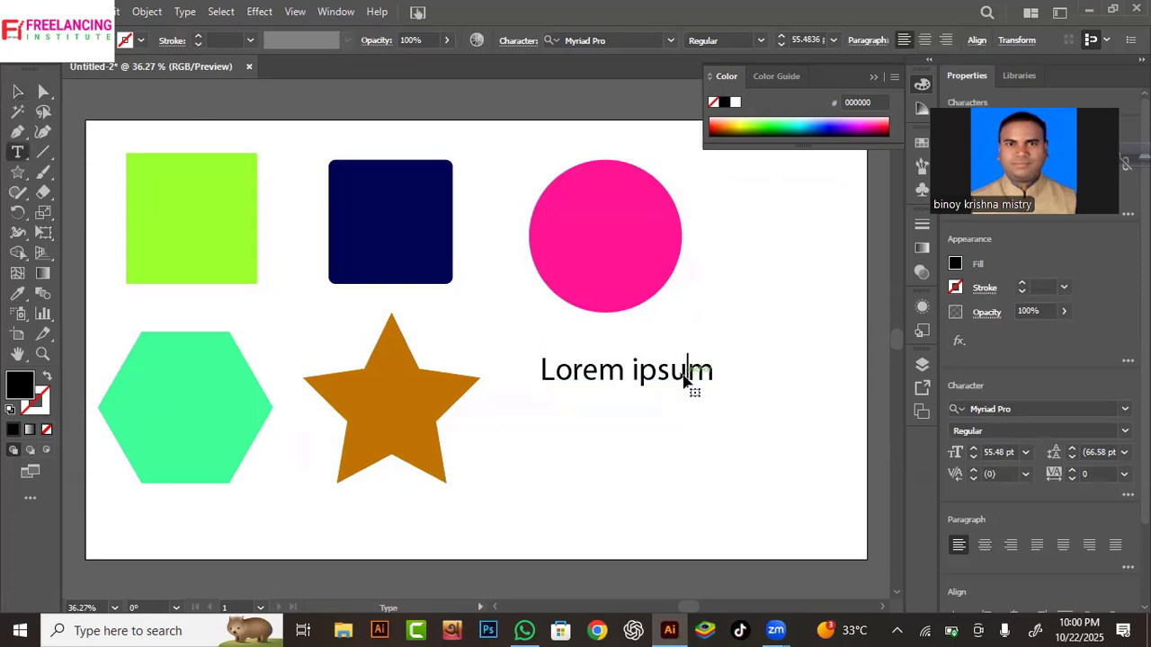
pyautogui.hotkey('ctrl', 'a')
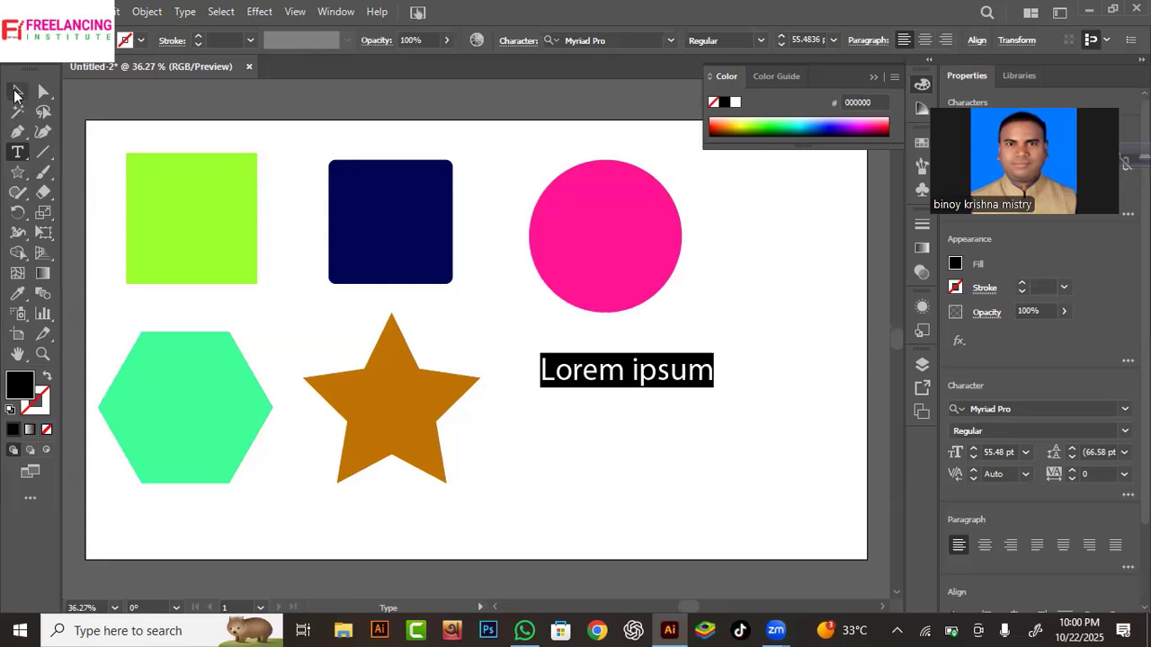
# - Turn the lime green square into an Area Type block of placeholder text and justify all of its lines
pyautogui.moveTo(17, 152); pyautogui.dragTo(98, 177)
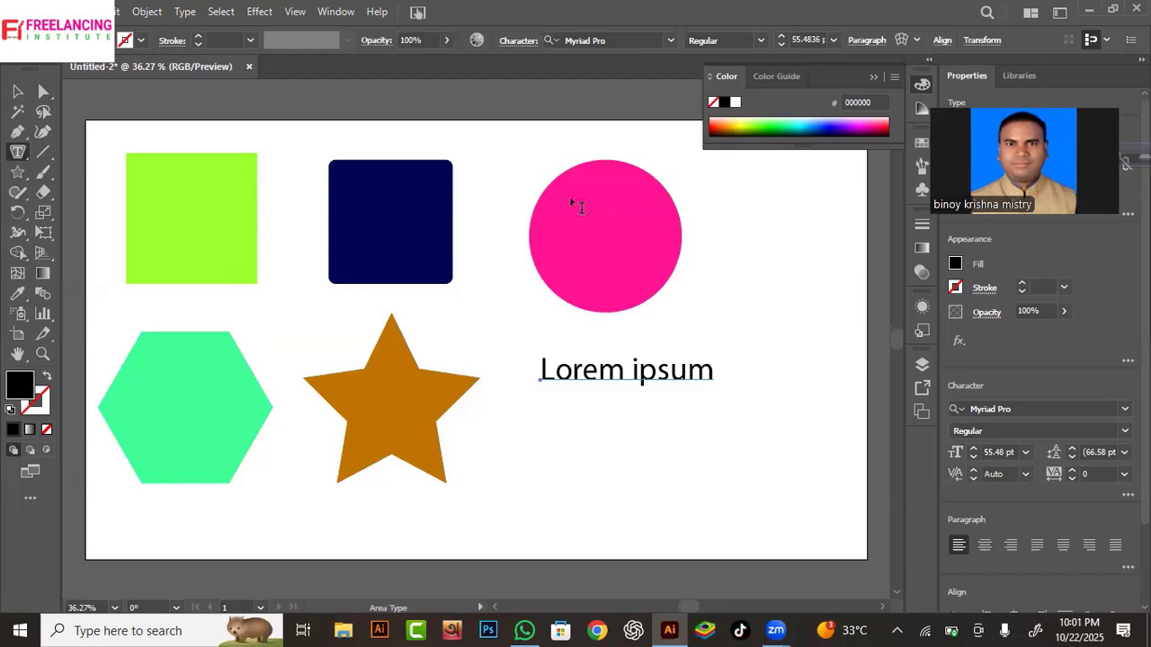
pyautogui.click(160, 160)
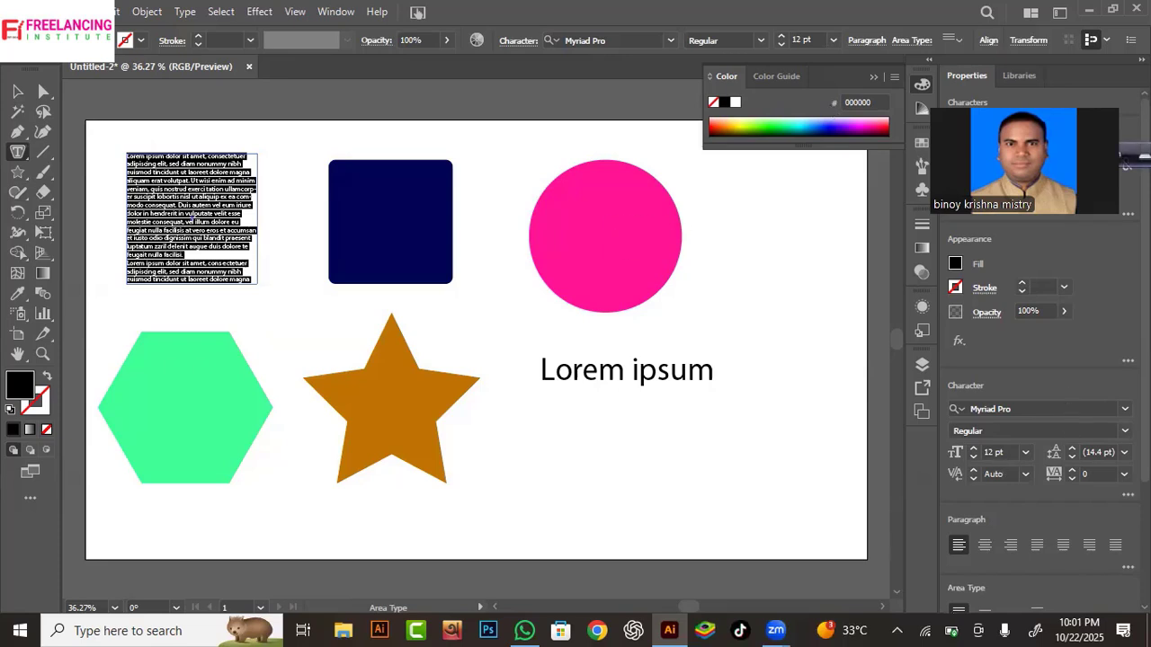
pyautogui.moveTo(1024, 161); pyautogui.dragTo(1010, 390)
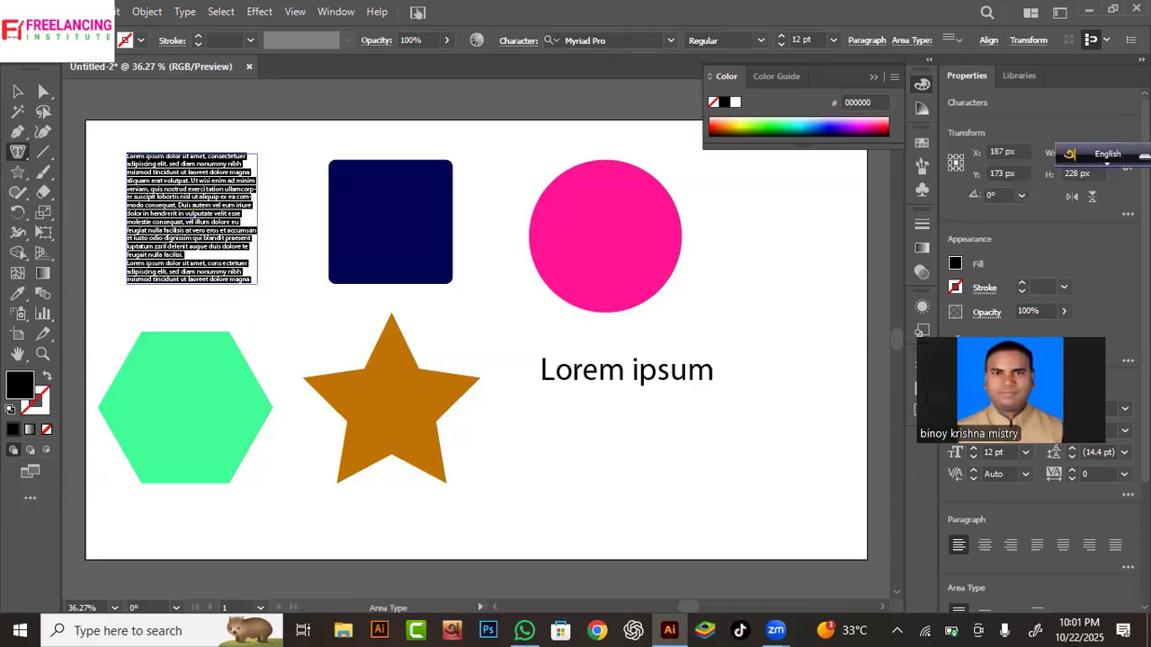
pyautogui.moveTo(962, 359); pyautogui.dragTo(989, 292)
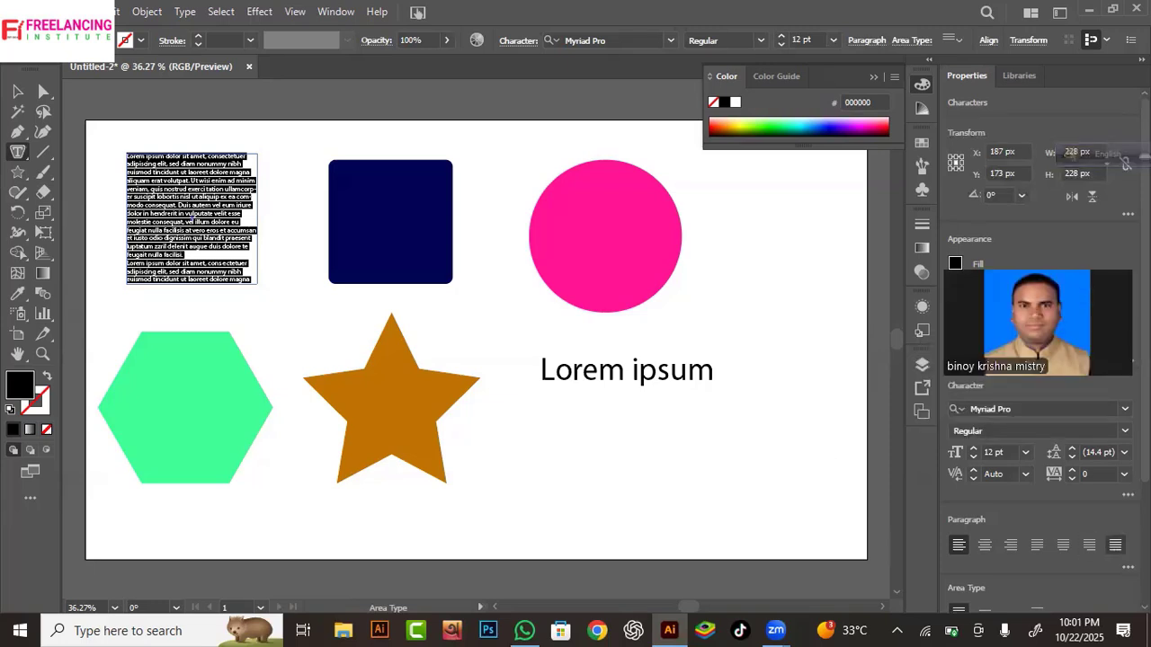
pyautogui.click(1115, 544)
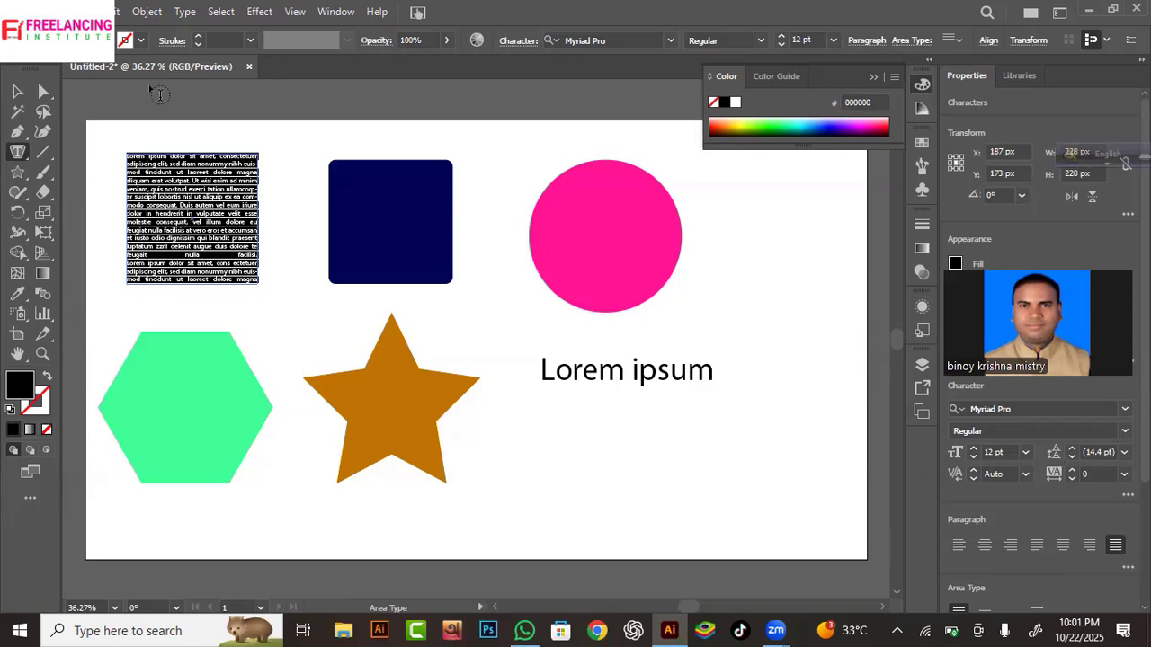
pyautogui.click(20, 153)
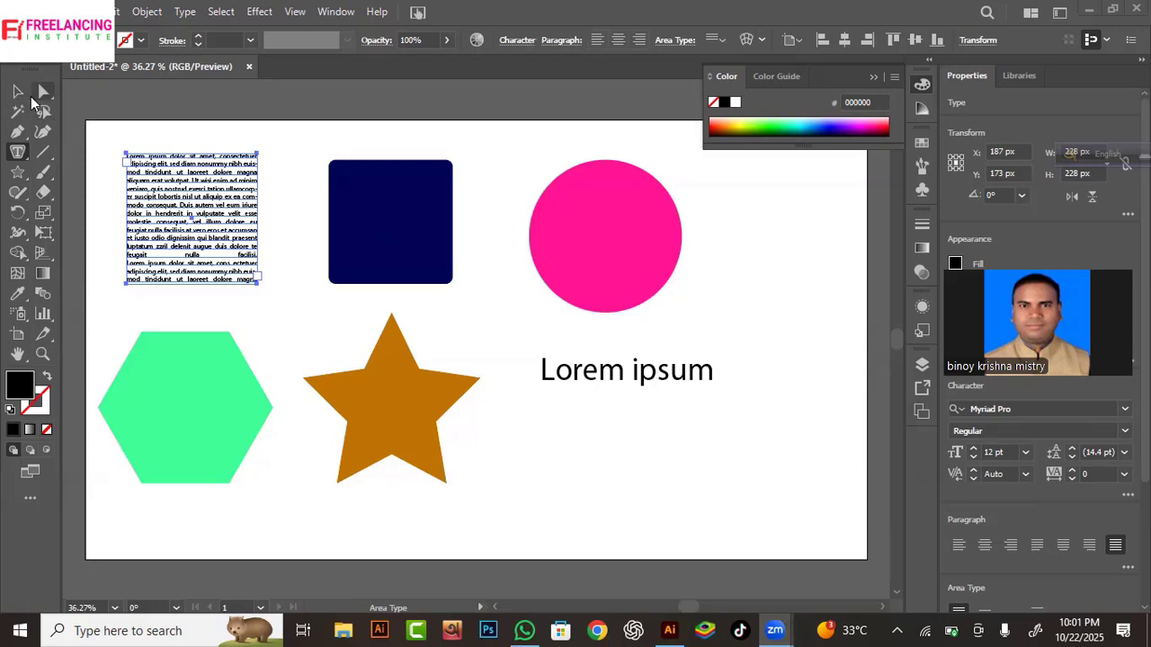
# - Run placeholder text around the outline of the navy rounded square with the Type on a Path tool and select it as an object
pyautogui.click(19, 91)
pyautogui.click(424, 245)
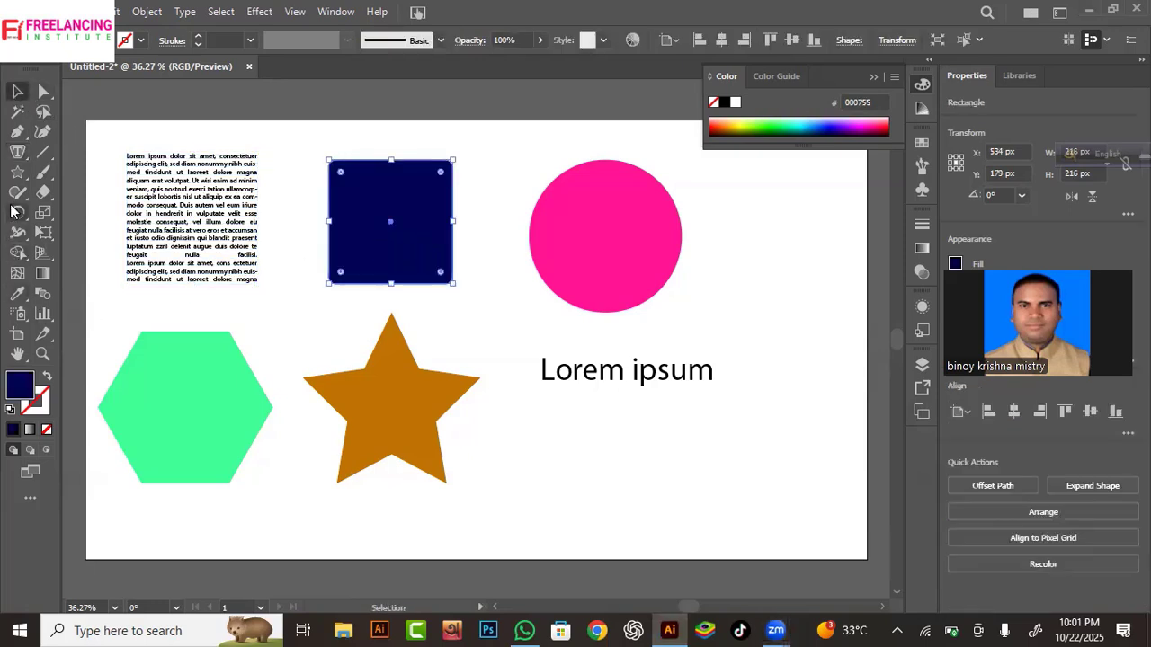
pyautogui.click(18, 153)
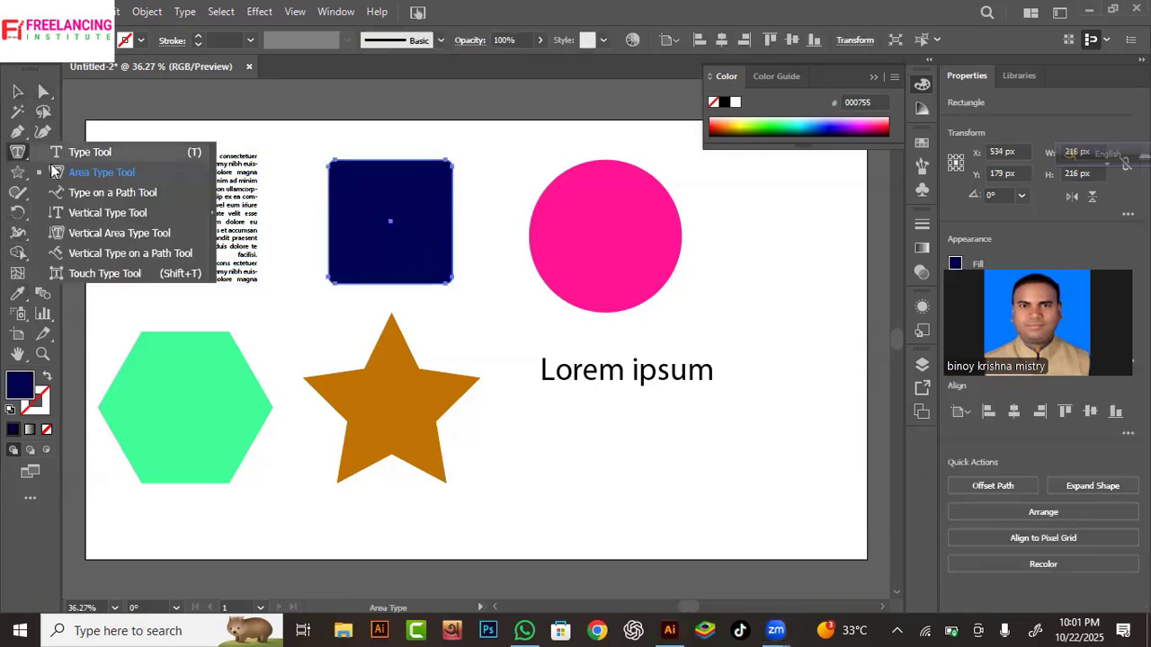
pyautogui.click(90, 196)
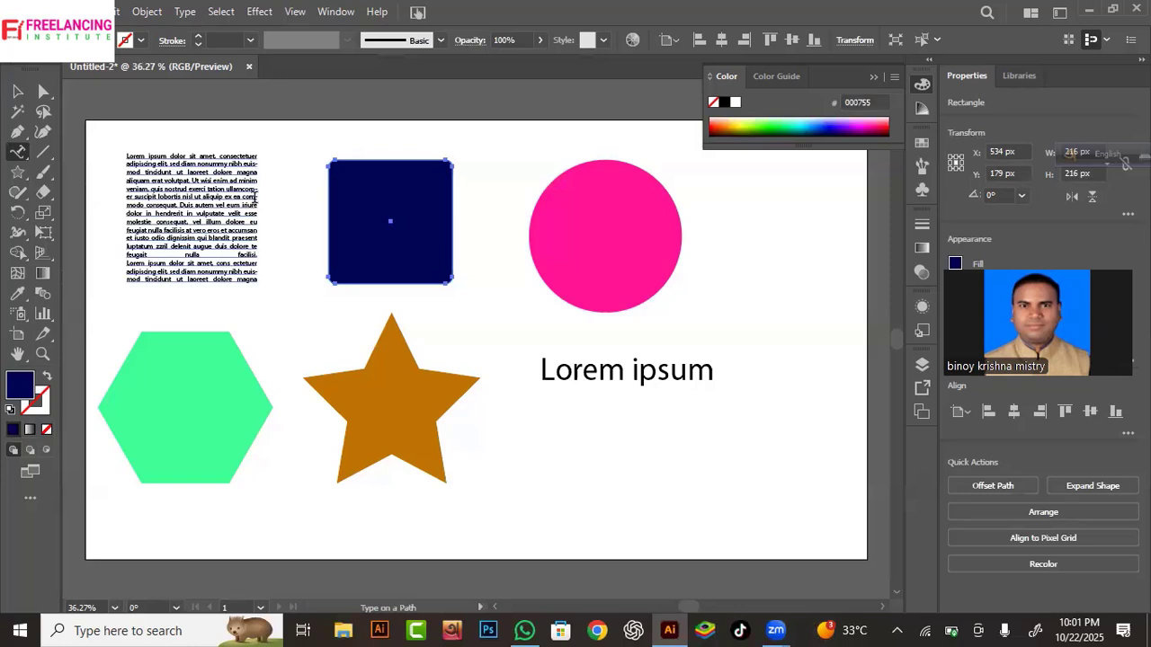
pyautogui.click(325, 199)
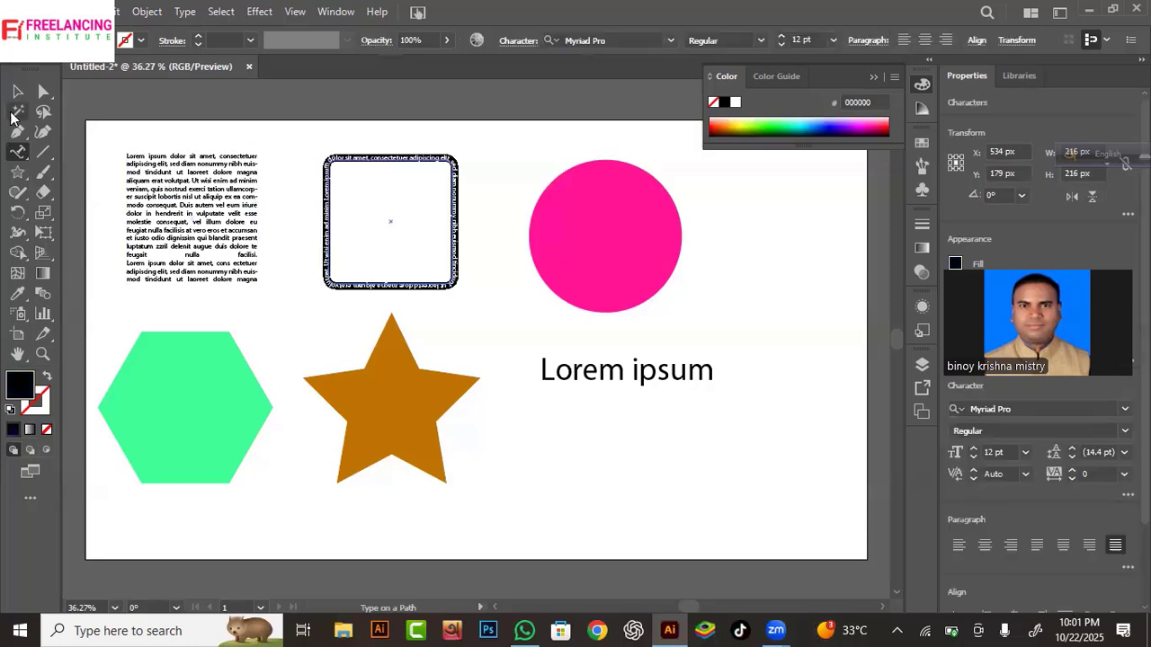
pyautogui.hotkey('ctrl', '+')
pyautogui.hotkey('ctrl', '+')
pyautogui.hotkey('ctrl', '+')
pyautogui.hotkey('ctrl', '+')
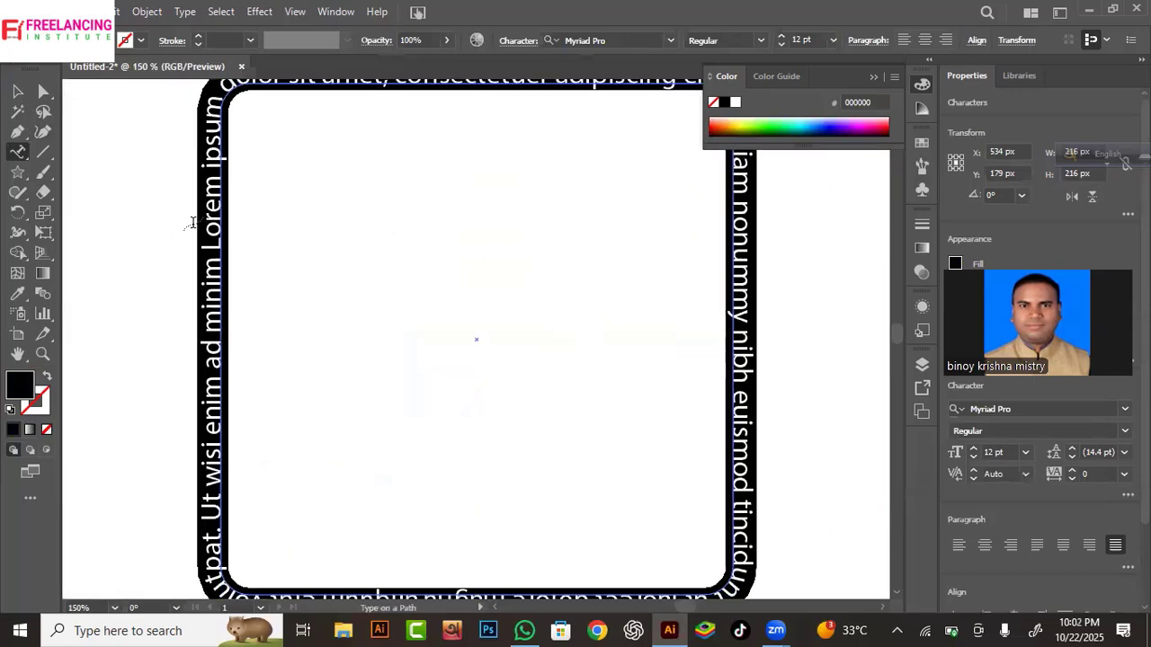
pyautogui.press('Escape')
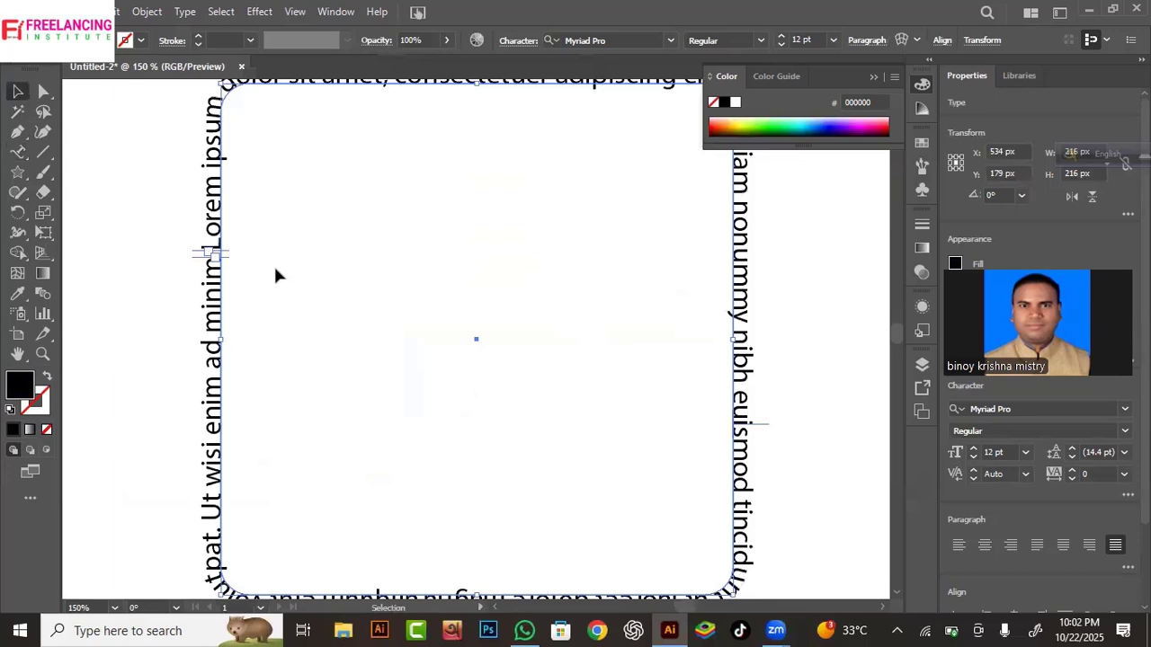
# - Flip the path text to the inside of the rounded square's outline, then back to the outside with its start on the opposite side
pyautogui.scroll(-1, 276, 271)
pyautogui.hotkey('ctrl', '-')
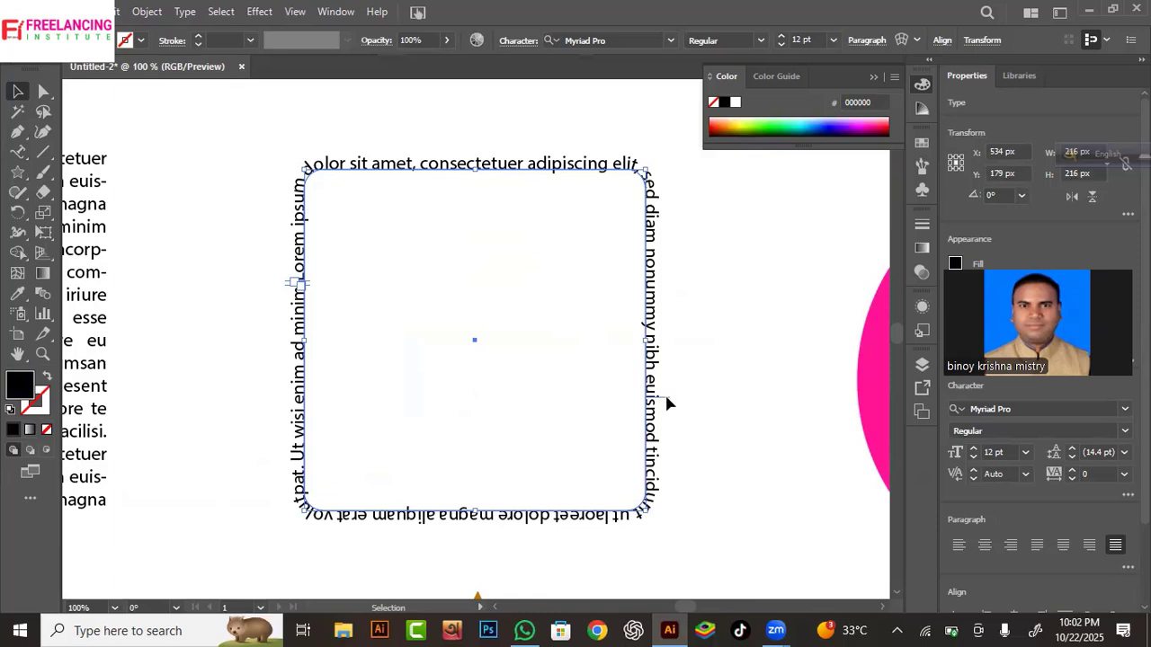
pyautogui.moveTo(666, 404); pyautogui.dragTo(675, 448)
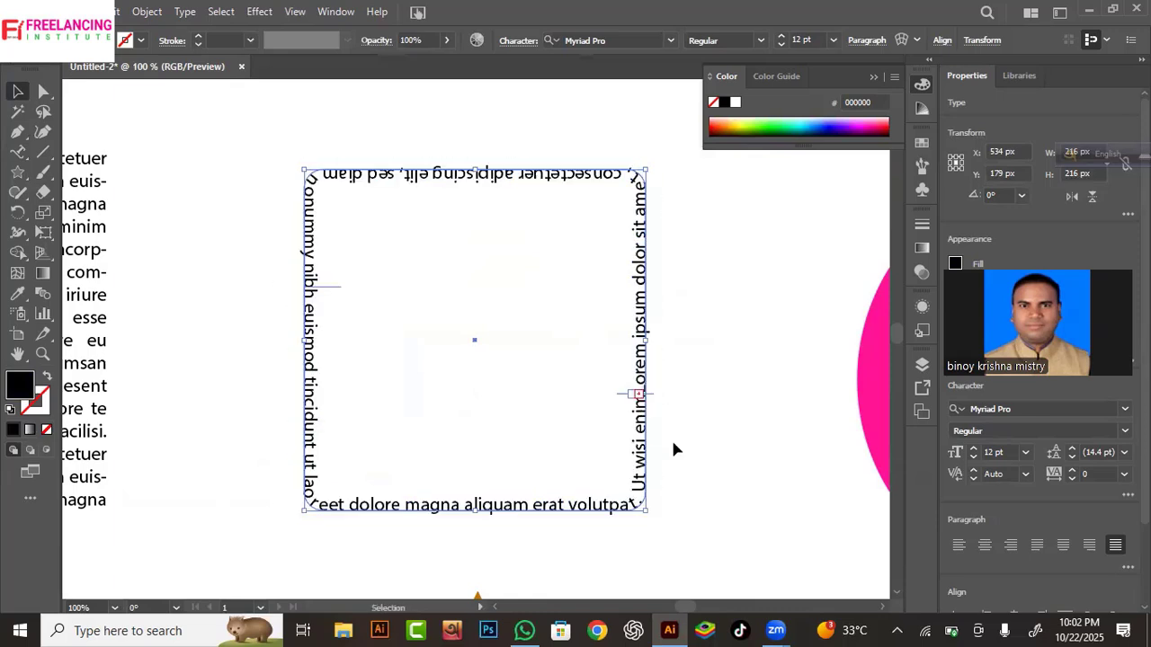
pyautogui.moveTo(624, 396); pyautogui.dragTo(675, 398)
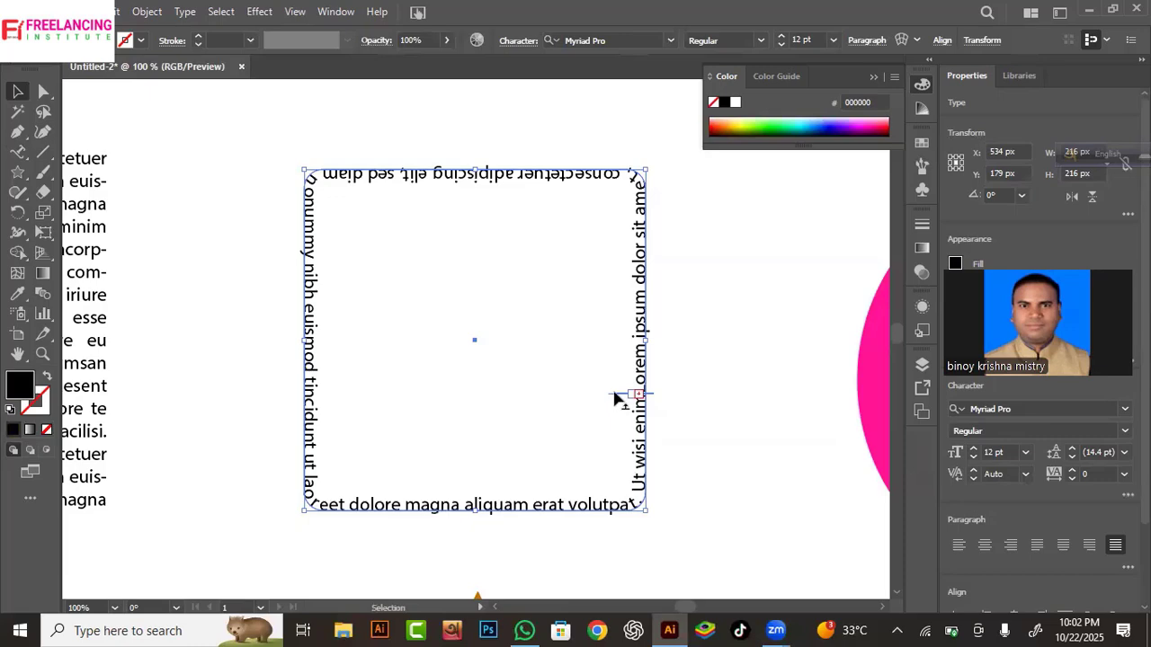
pyautogui.moveTo(615, 395); pyautogui.dragTo(679, 399)
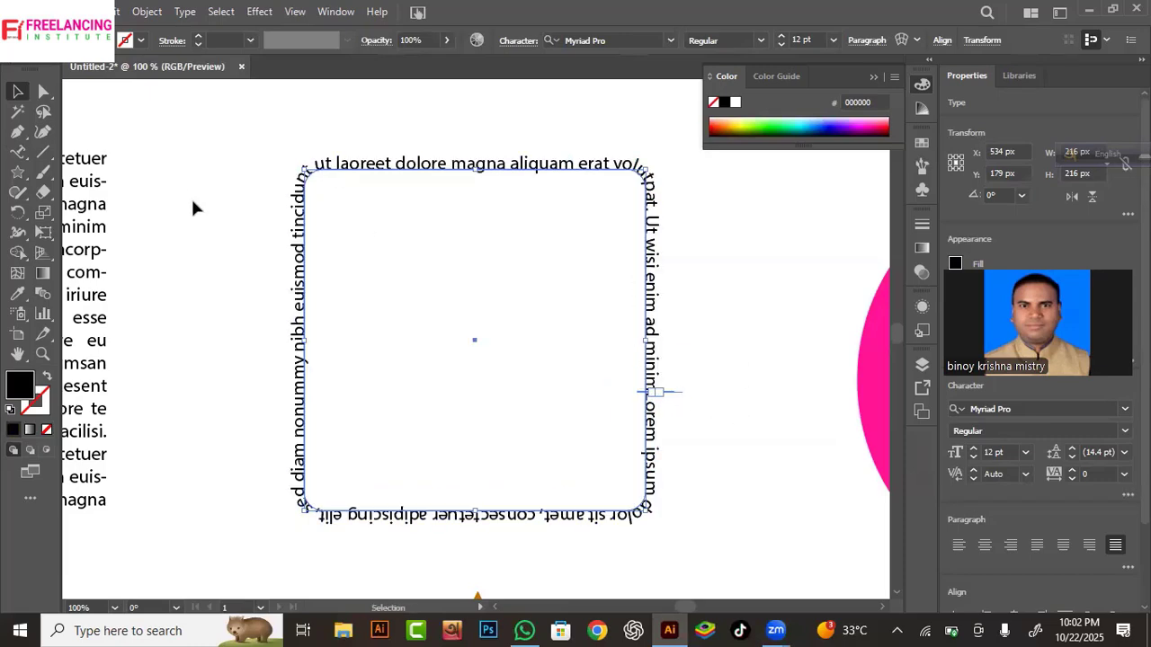
pyautogui.hotkey('ctrl', '-')
pyautogui.hotkey('ctrl', '-')
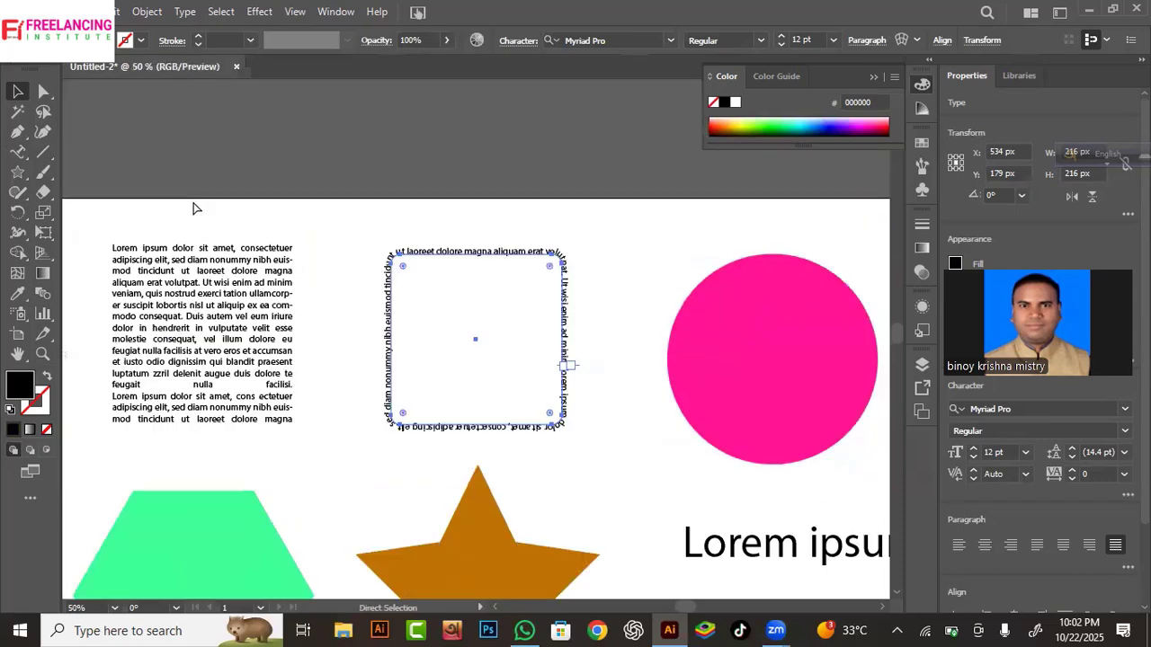
pyautogui.press('v')
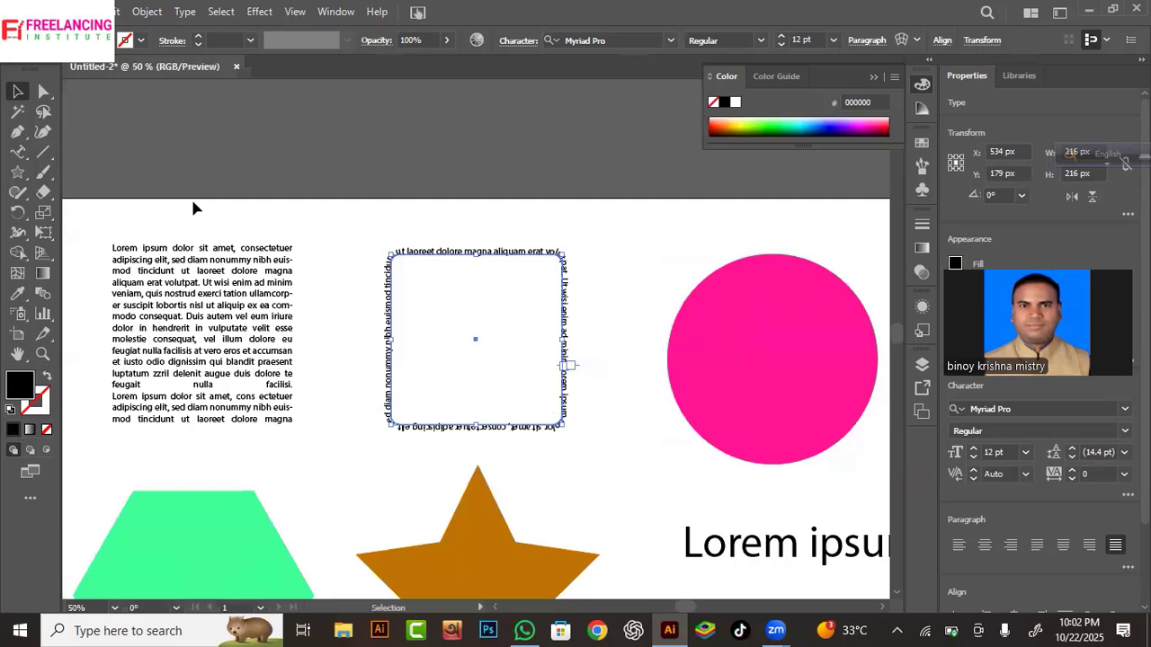
# - Place a vertical Lorem ipsum line between the rounded square and the pink circle with the Vertical Type tool
pyautogui.click(22, 153)
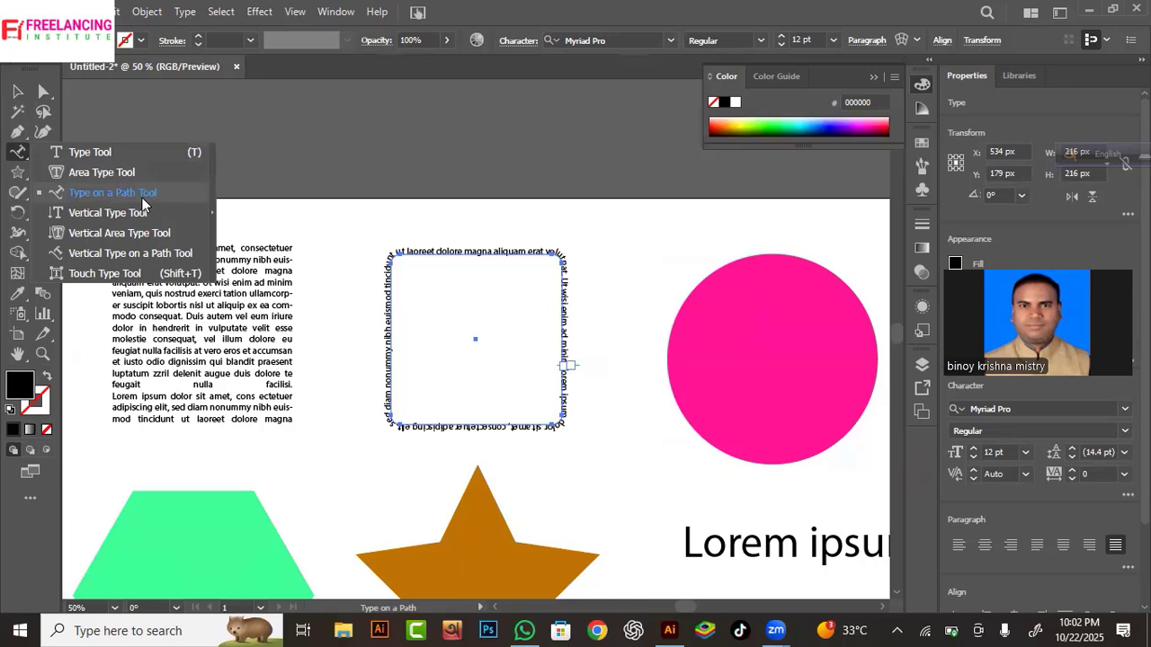
pyautogui.click(127, 219)
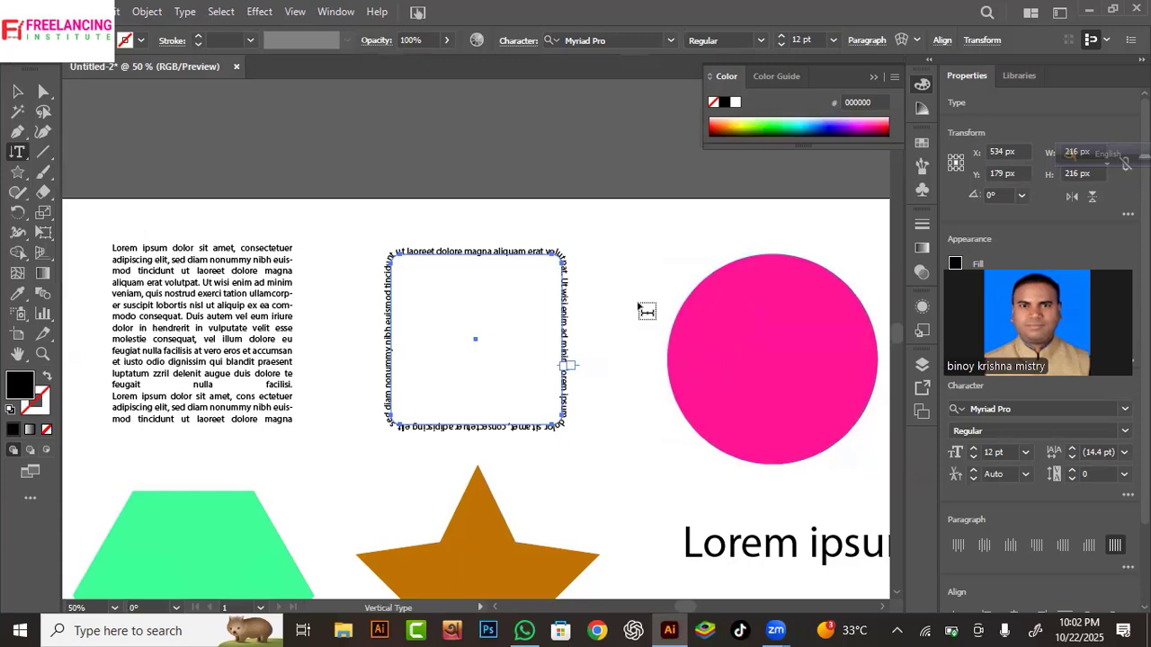
pyautogui.click(611, 233)
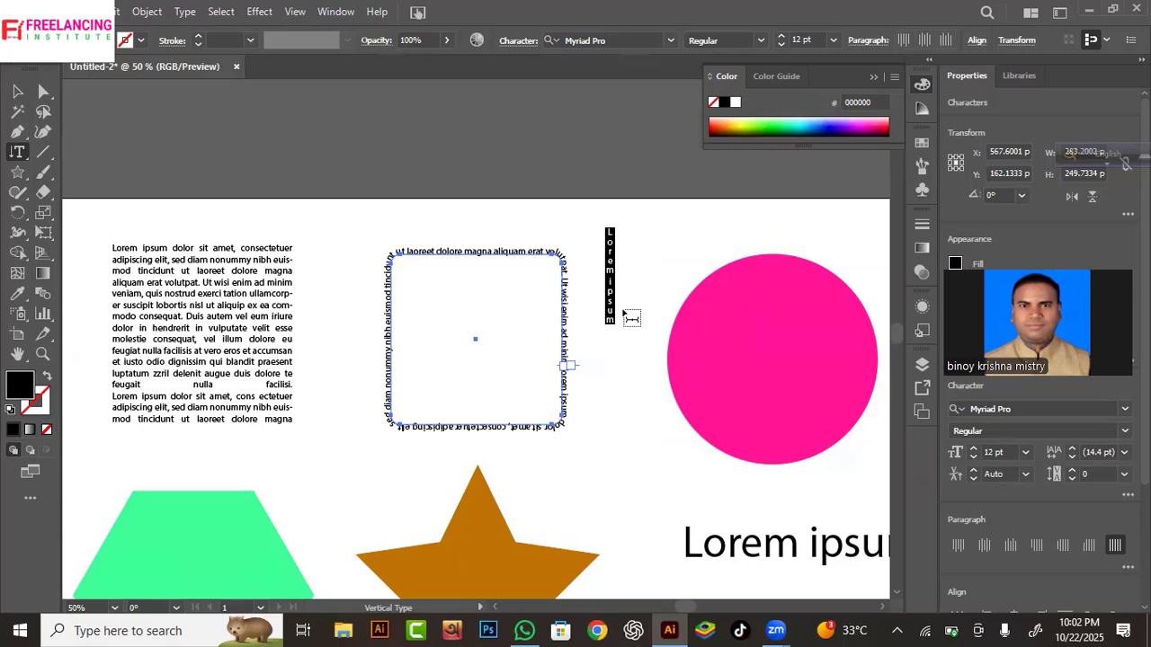
# - Fill the pink circle's shape with vertical placeholder text using the Vertical Area Type tool and leave text editing
pyautogui.click(20, 156)
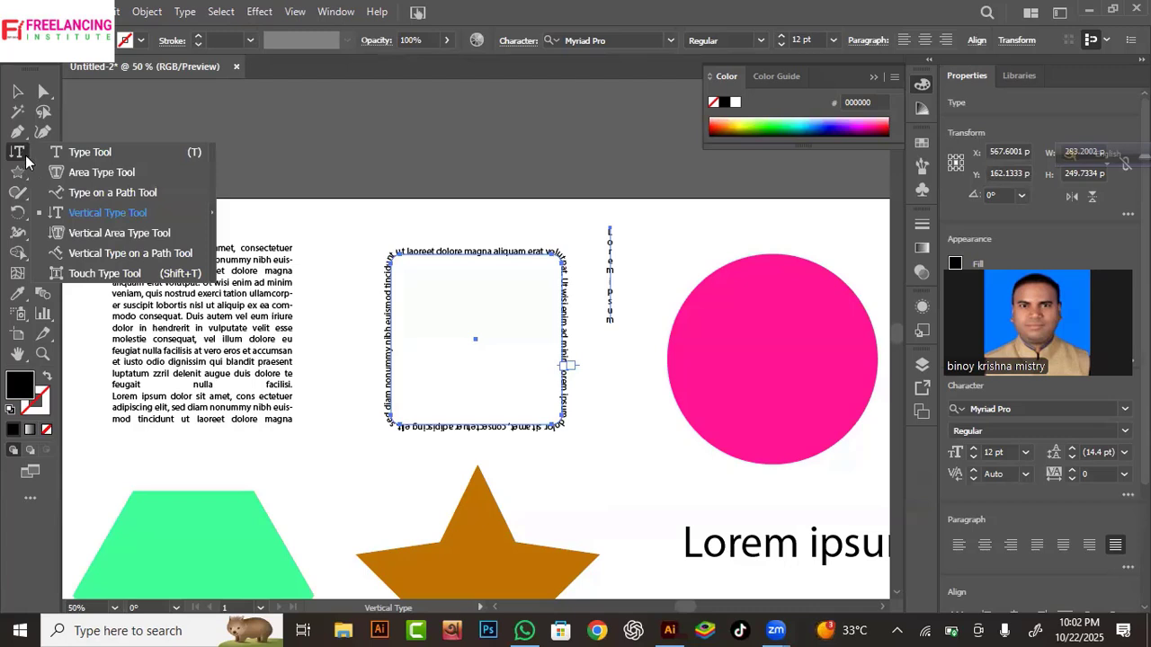
pyautogui.click(127, 237)
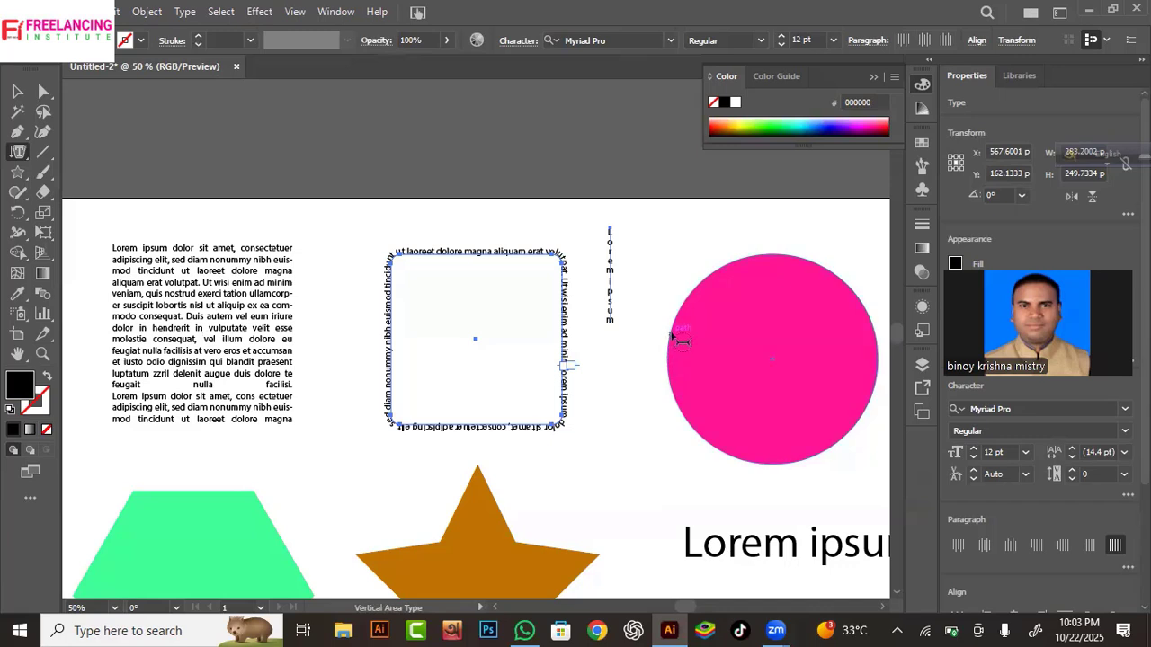
pyautogui.click(675, 339)
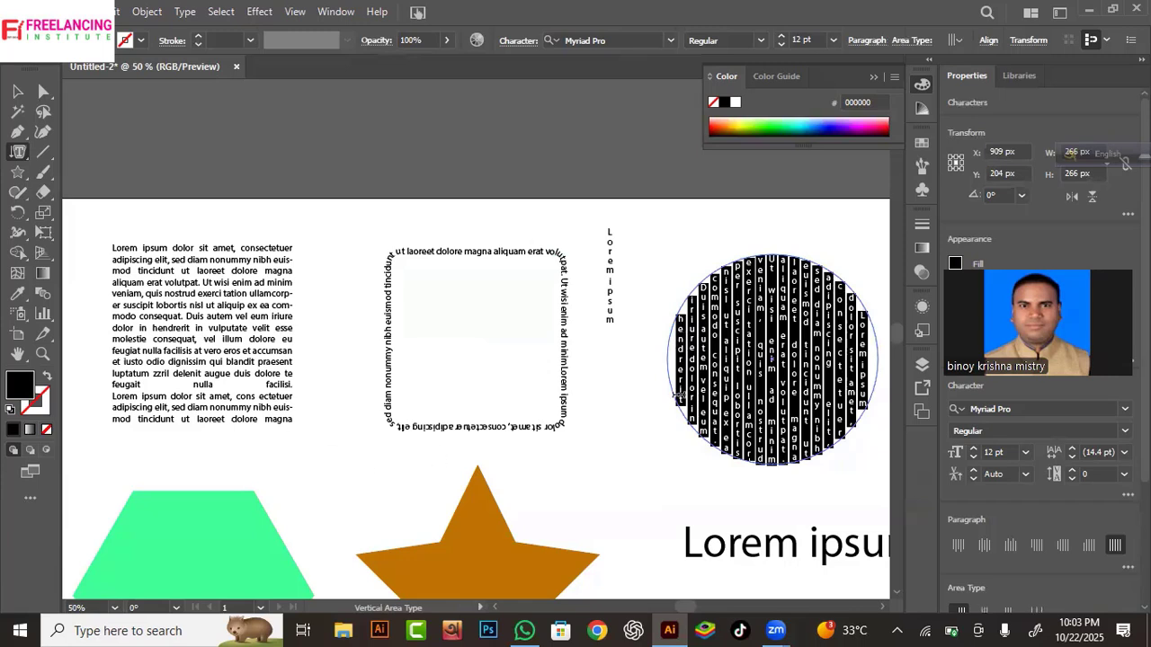
pyautogui.press('Escape')
# - Select the square text block and the circular text block alternately to compare horizontal and vertical area type
pyautogui.click(186, 294)
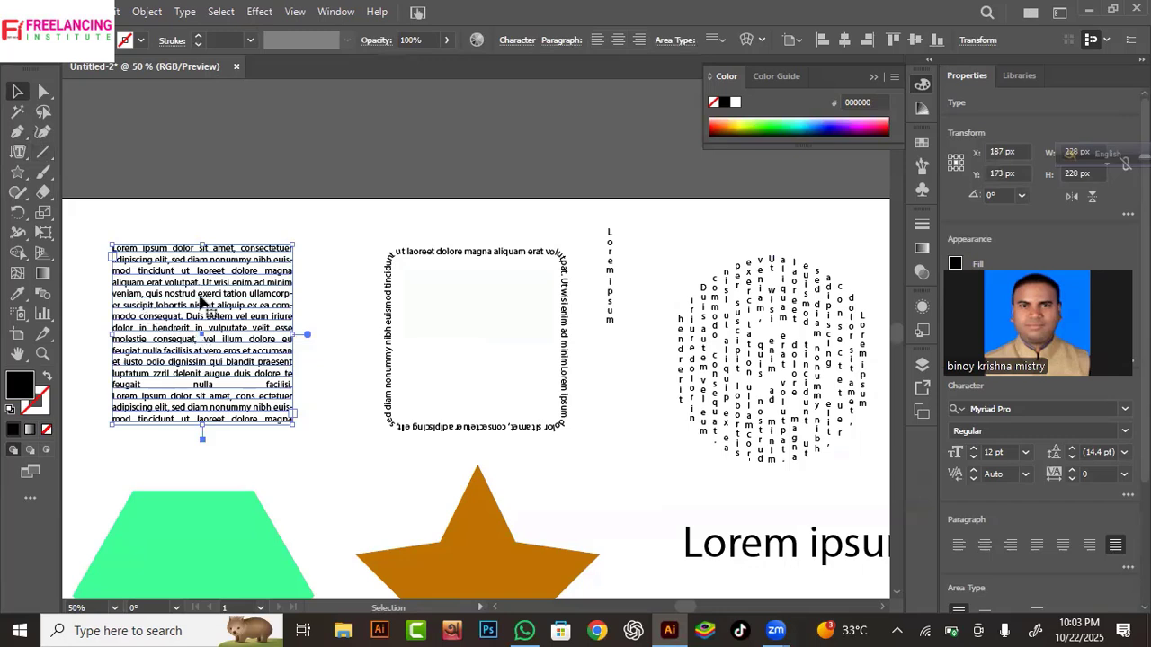
pyautogui.click(743, 402)
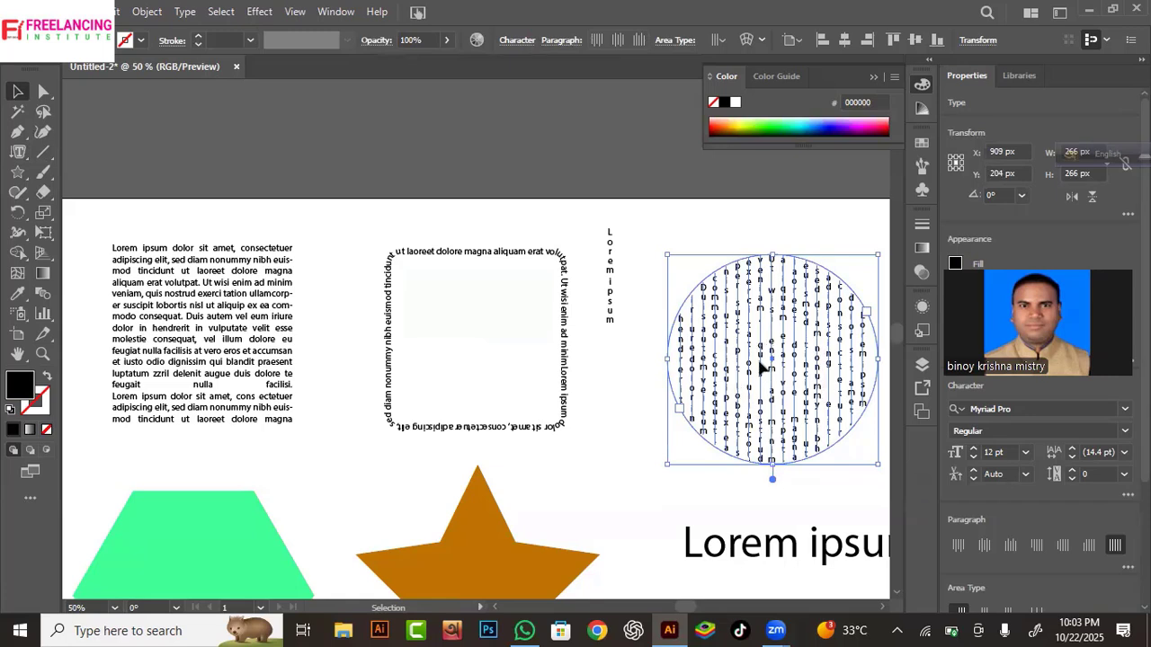
pyautogui.click(195, 312)
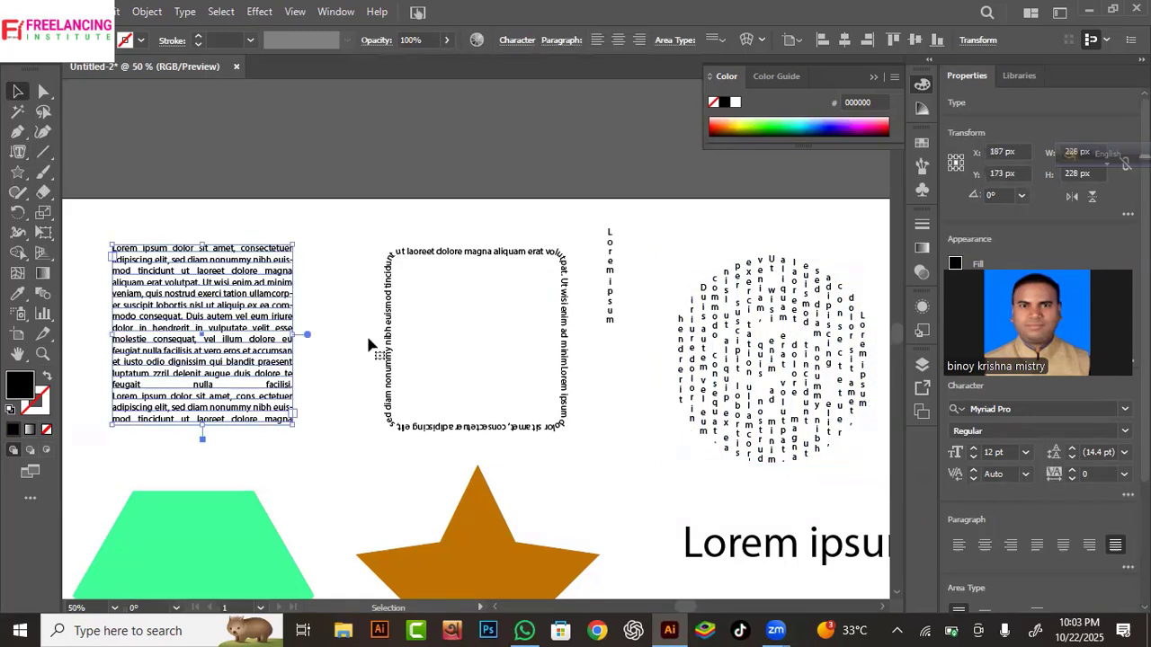
pyautogui.click(770, 406)
pyautogui.click(216, 346)
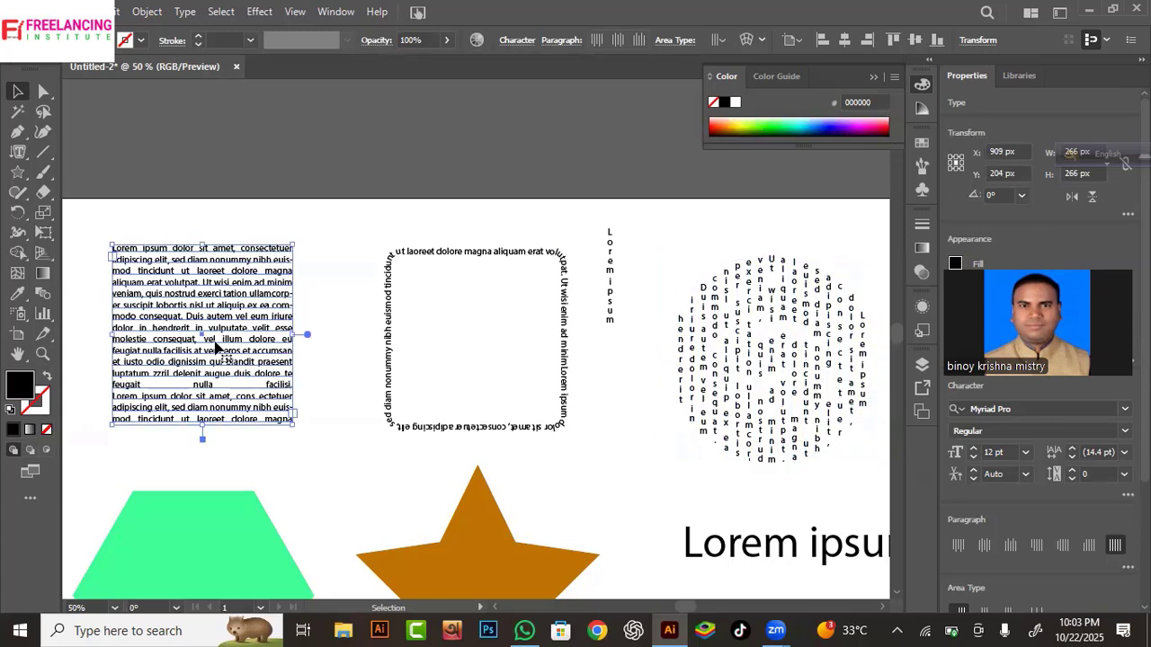
pyautogui.click(749, 372)
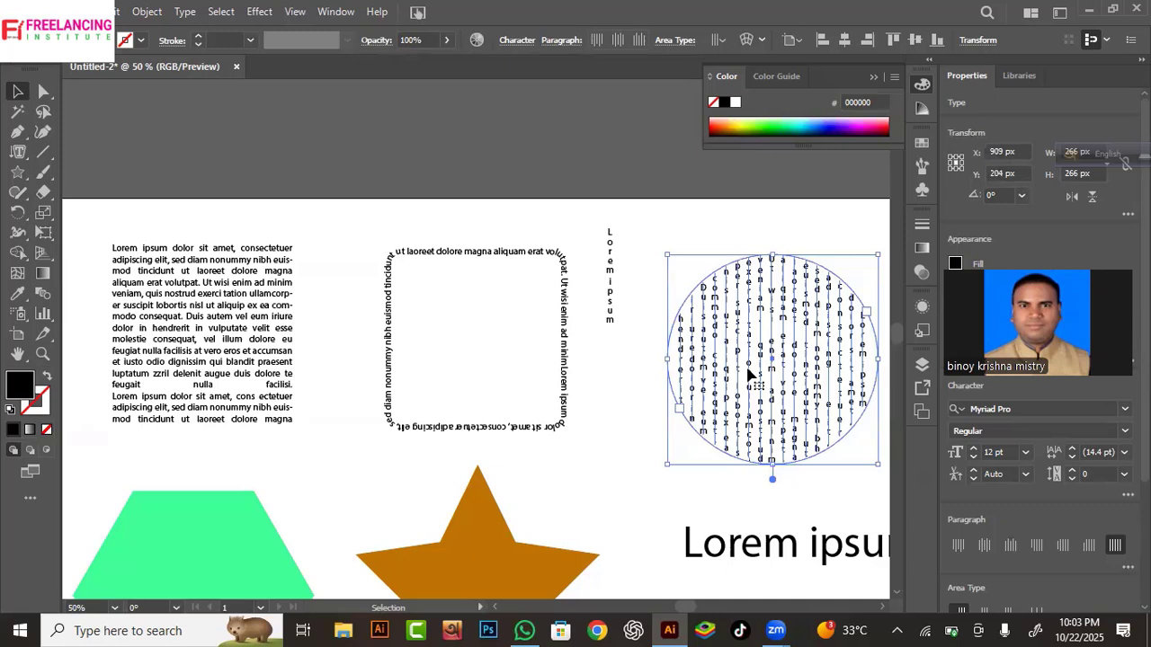
# - Run vertical placeholder text along the green hexagon's outline with the Vertical Type on a Path tool and leave text editing
pyautogui.click(18, 151)
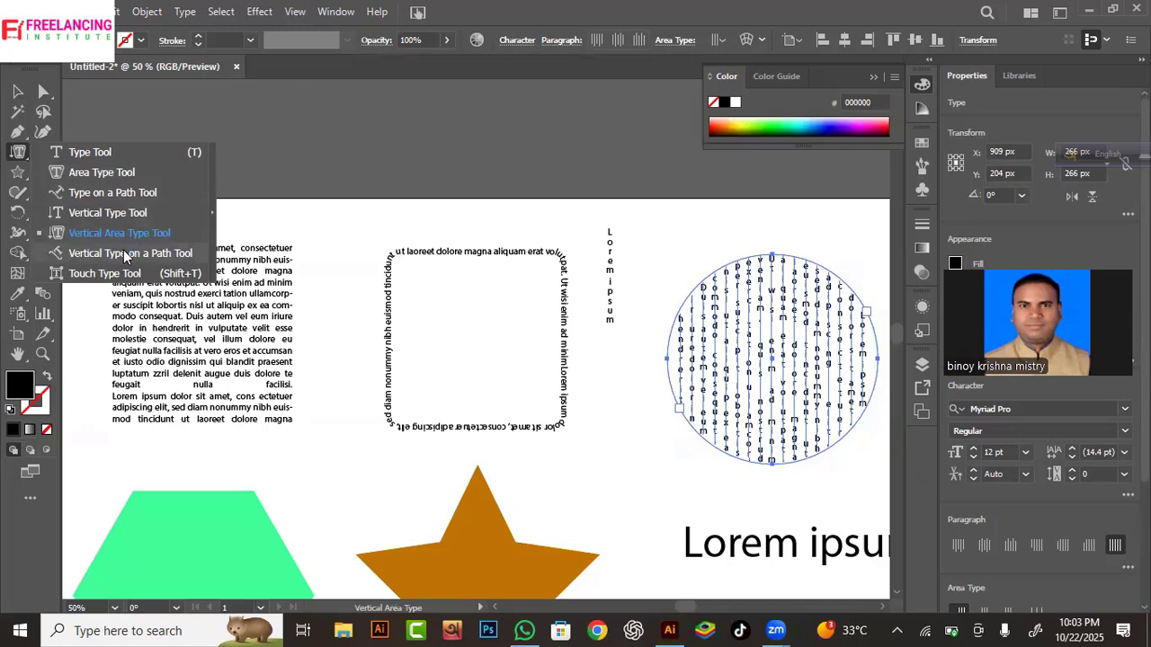
pyautogui.click(126, 254)
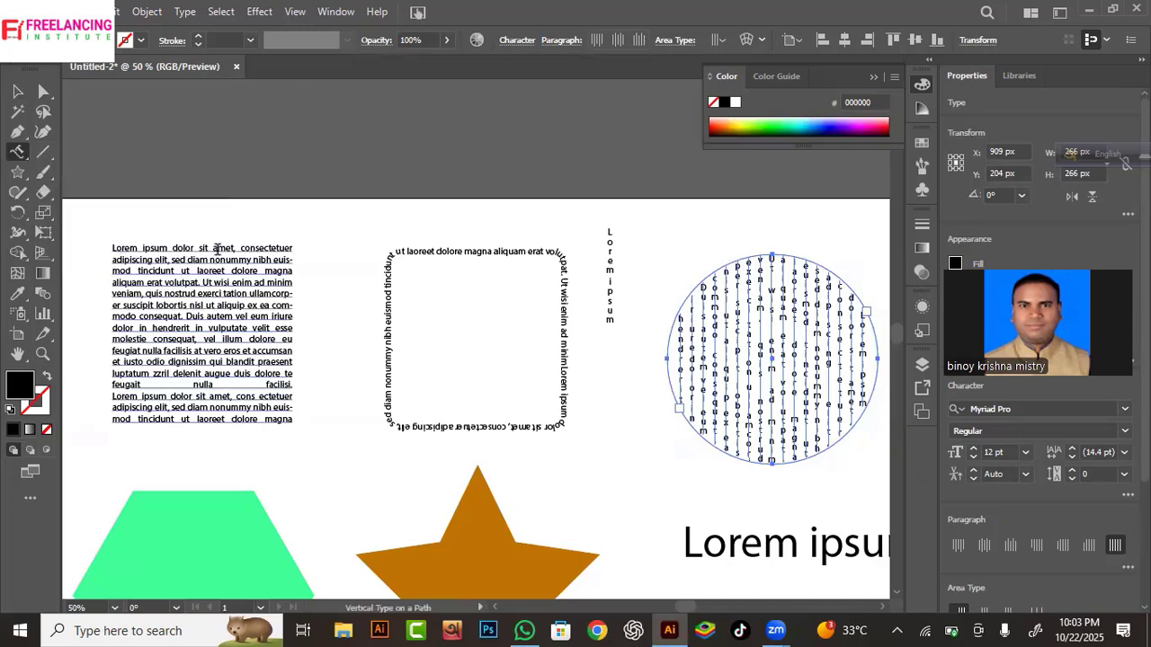
pyautogui.scroll(-3, 331, 345)
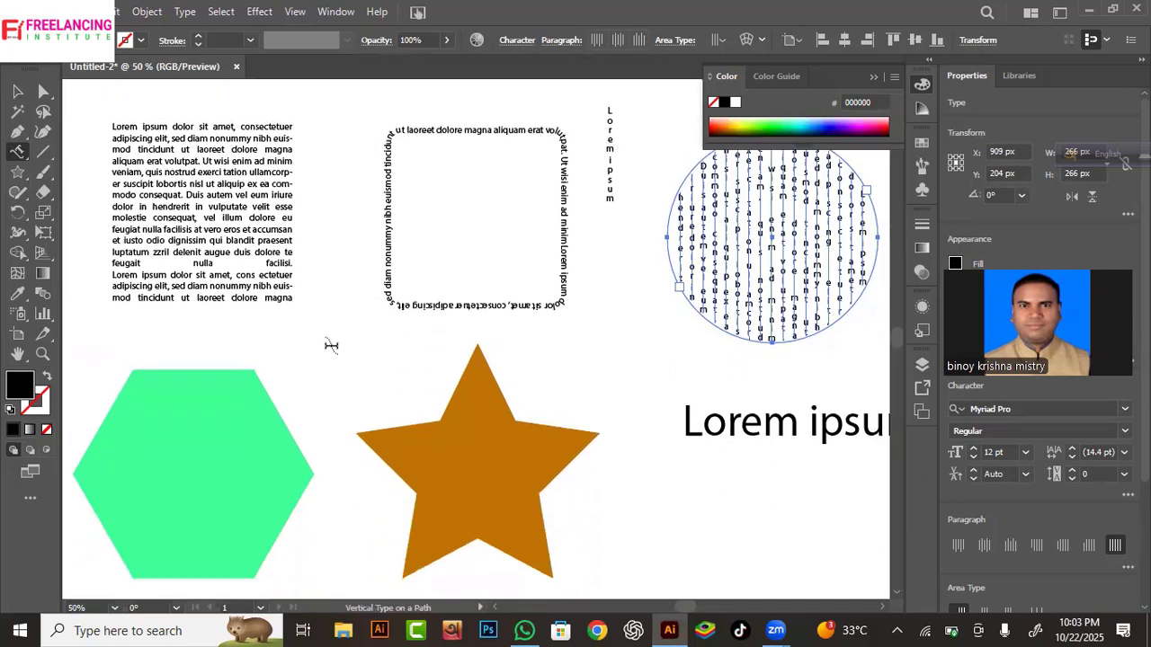
pyautogui.click(105, 410)
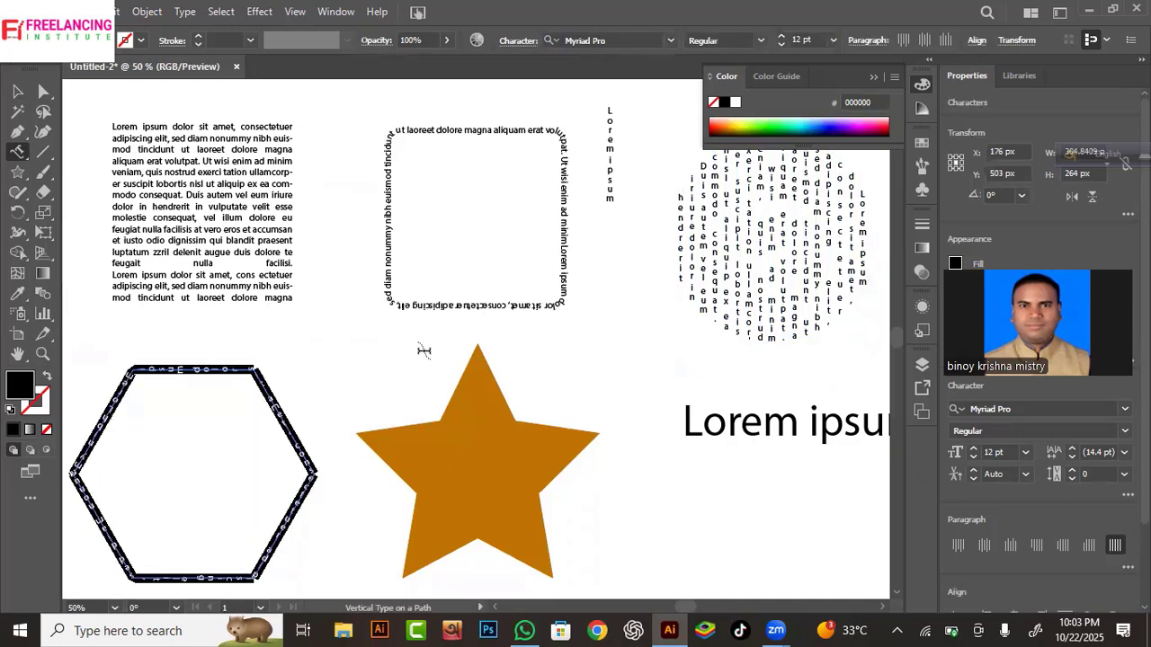
pyautogui.click(17, 90)
pyautogui.click(252, 361)
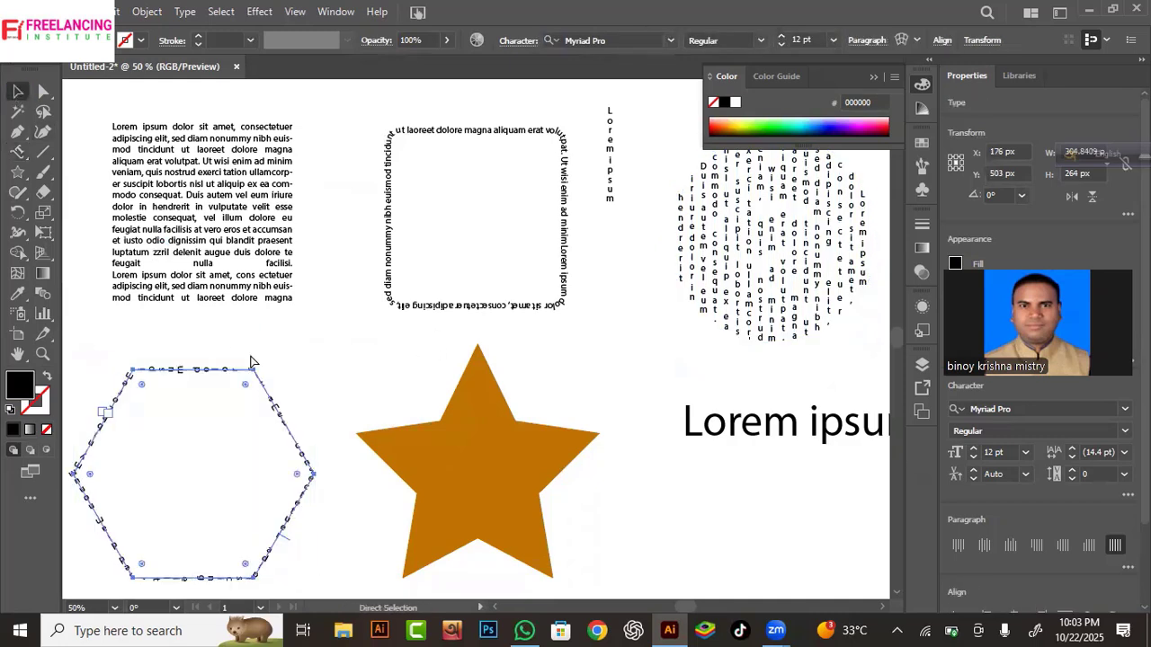
# - Examine up close how the vertical type's letters are oriented along the hexagon's sides
pyautogui.hotkey('ctrl', '=')
pyautogui.hotkey('ctrl', '=')
pyautogui.hotkey('ctrl', '=')
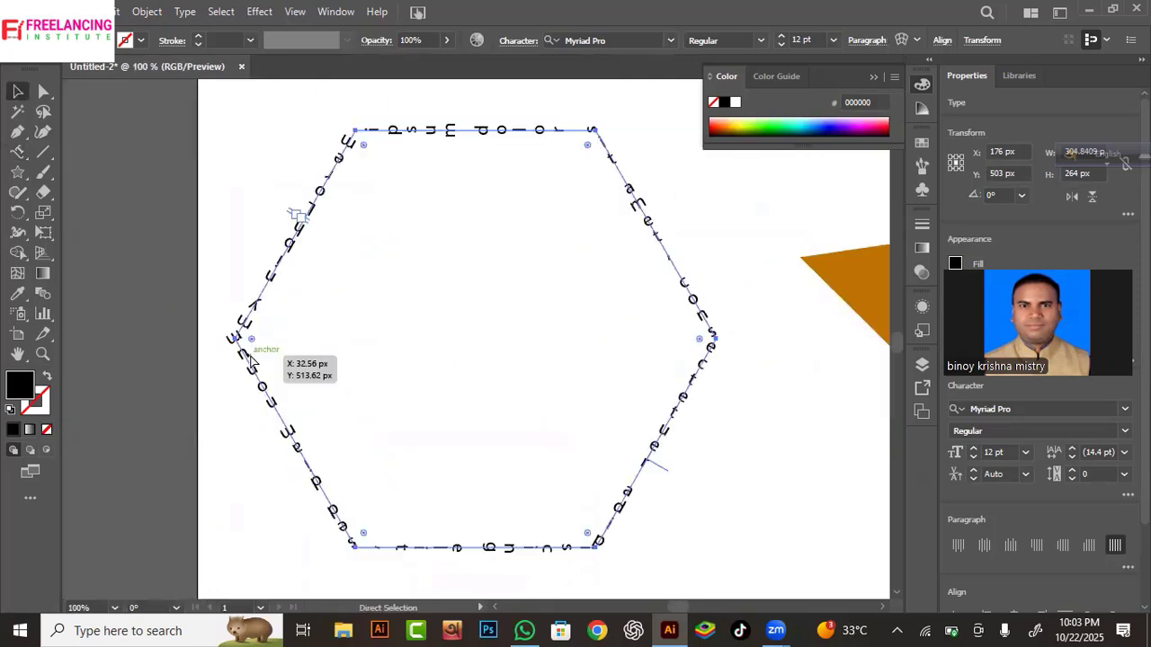
pyautogui.moveTo(327, 315); pyautogui.dragTo(310, 486)
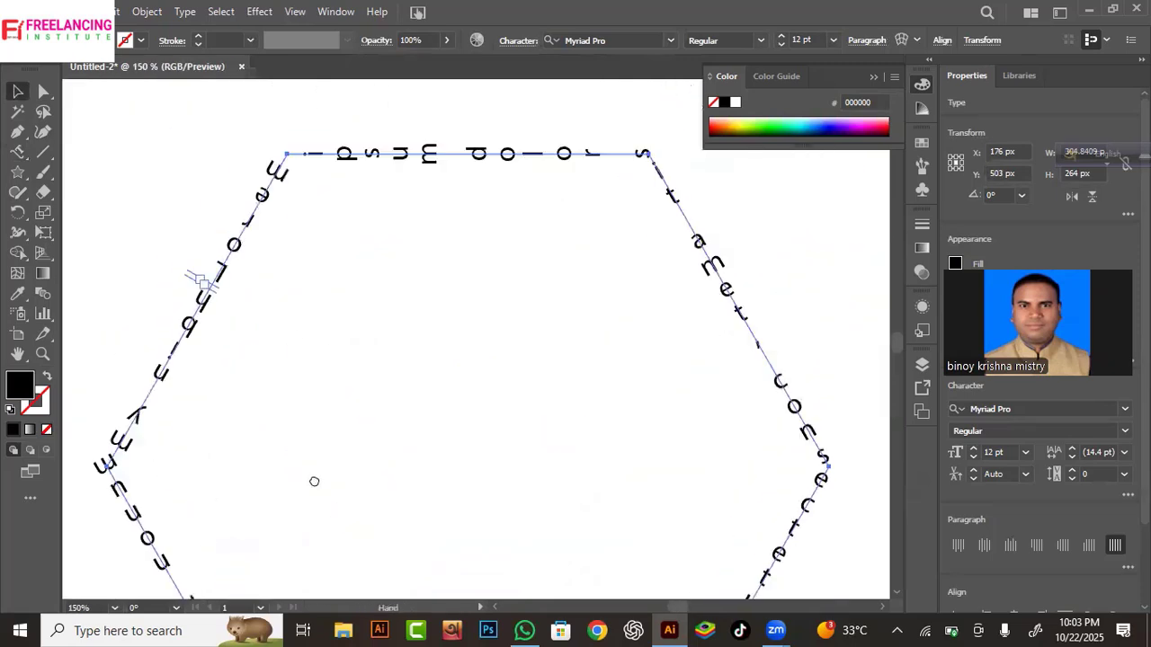
pyautogui.moveTo(495, 391); pyautogui.dragTo(444, 367)
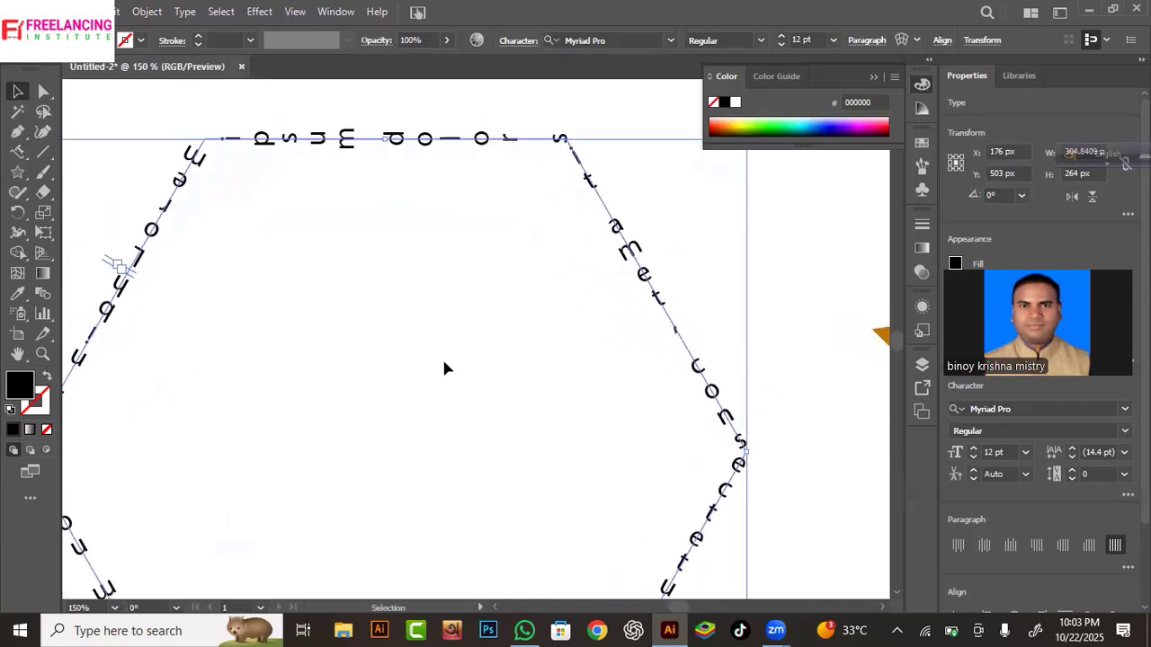
pyautogui.hotkey('ctrl', '-')
pyautogui.hotkey('ctrl', '-')
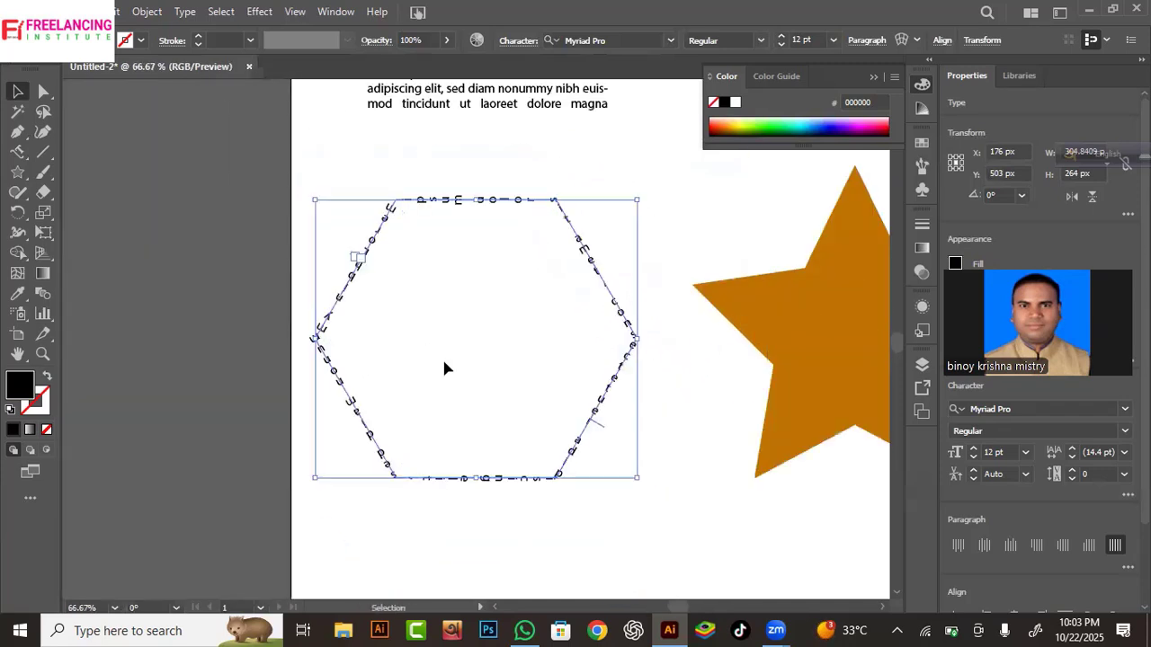
pyautogui.click(19, 152)
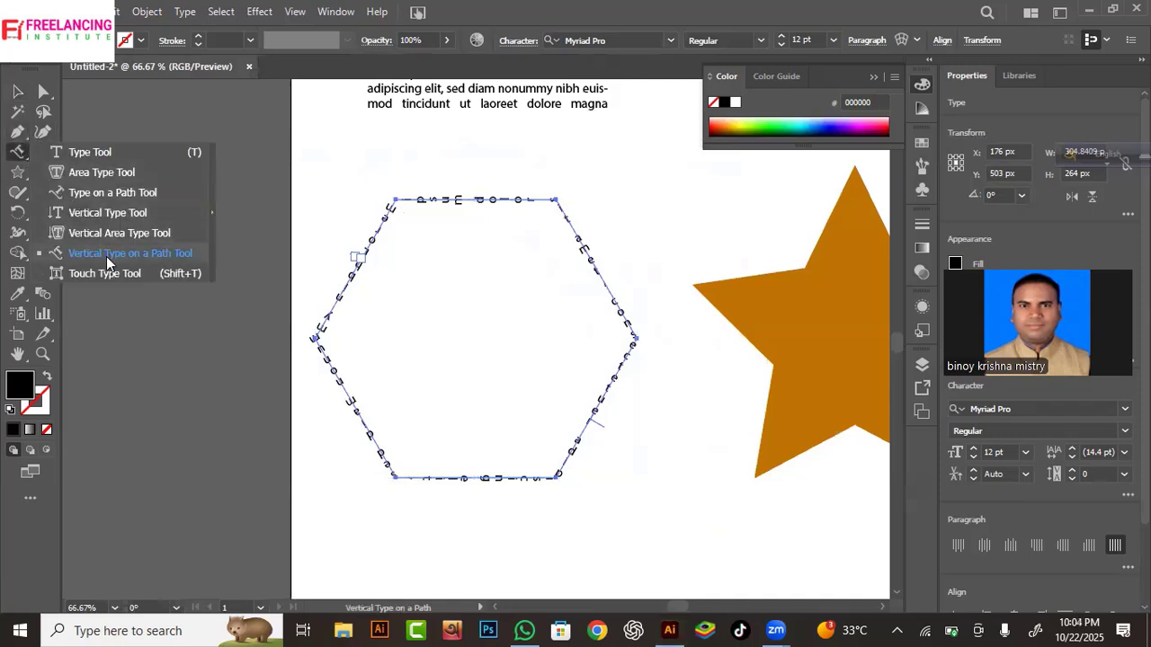
pyautogui.click(165, 255)
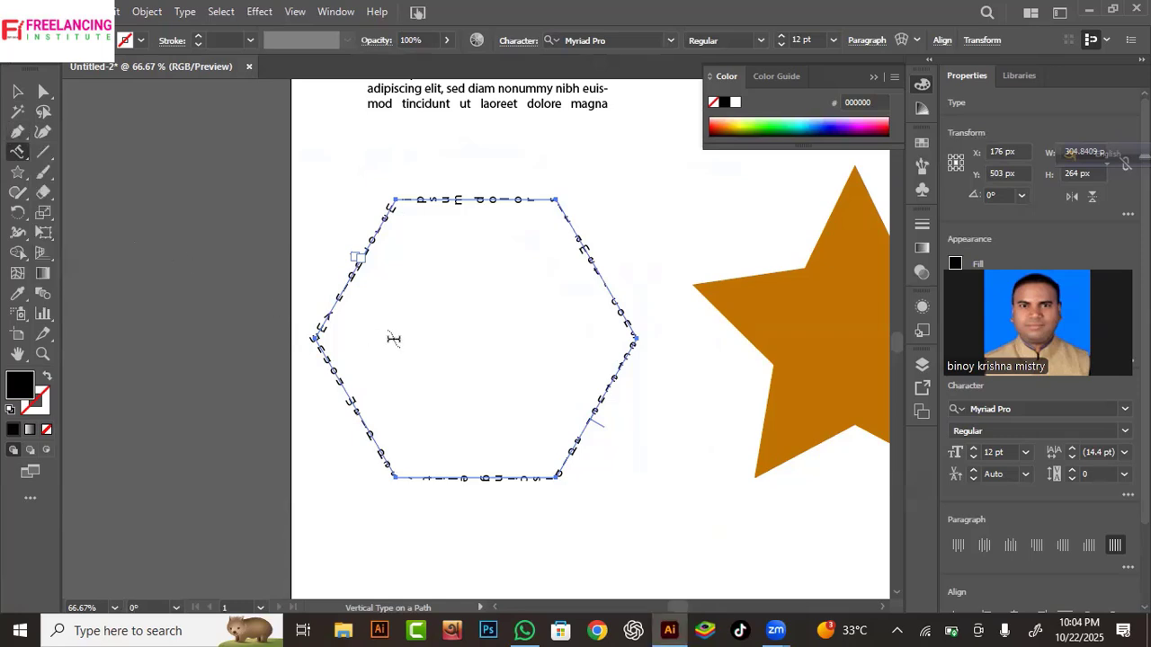
pyautogui.click(17, 90)
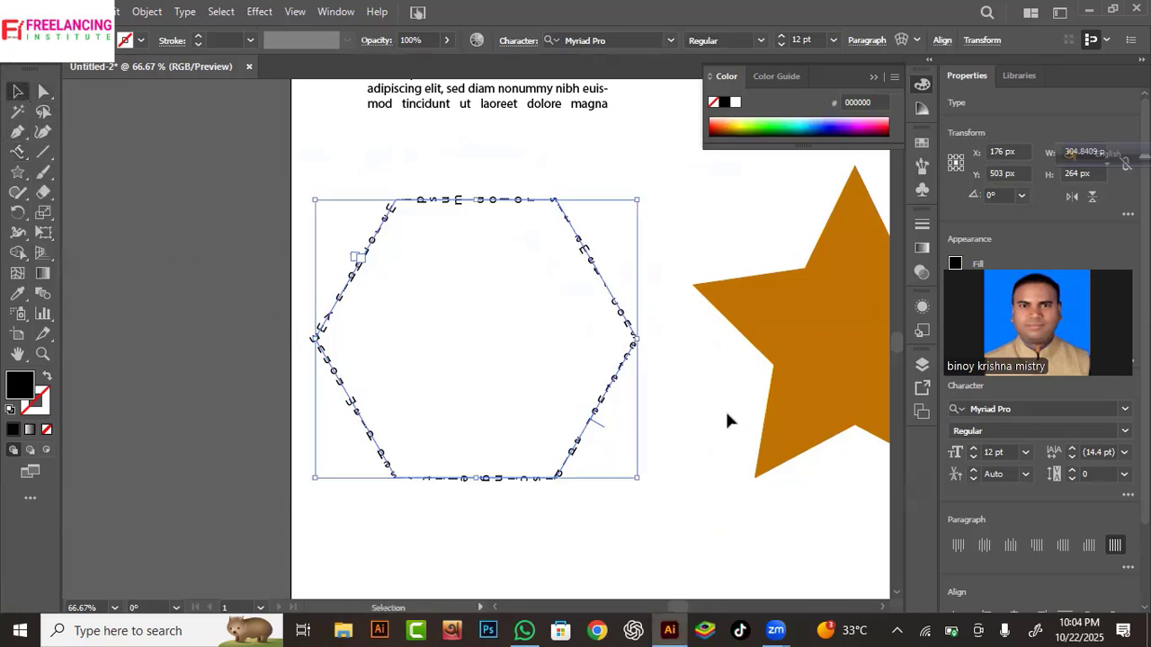
# - Delete the orange star and move the large Lorem ipsum line into the space it occupied
pyautogui.moveTo(693, 399); pyautogui.dragTo(280, 367)
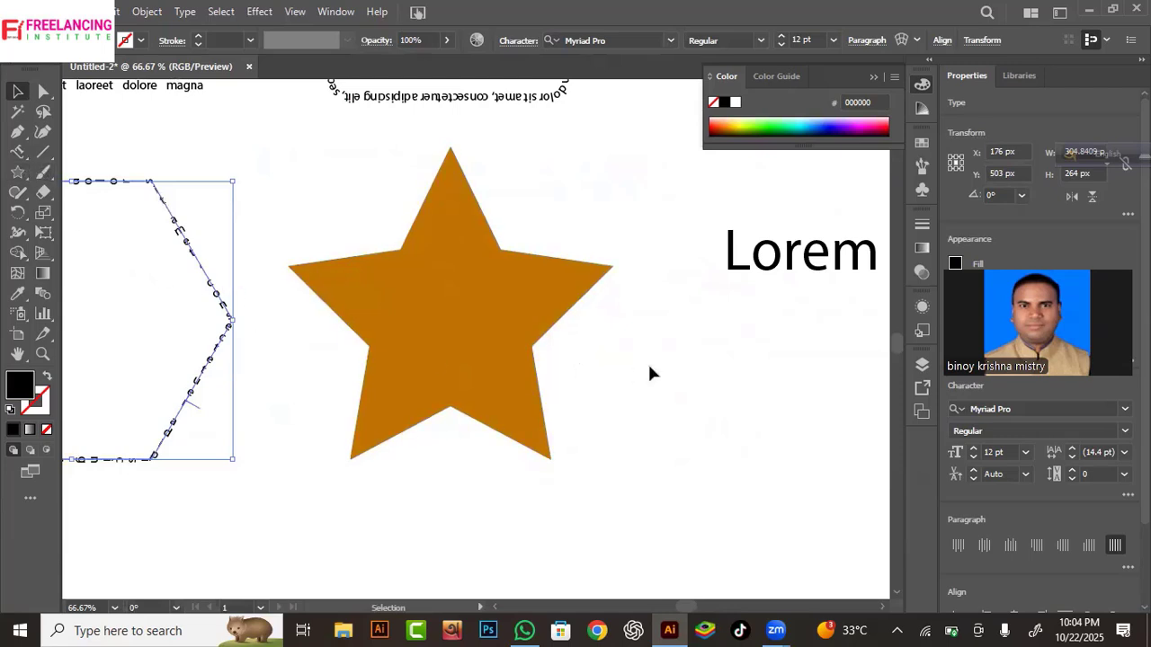
pyautogui.press('space')
pyautogui.moveTo(676, 376); pyautogui.dragTo(429, 365)
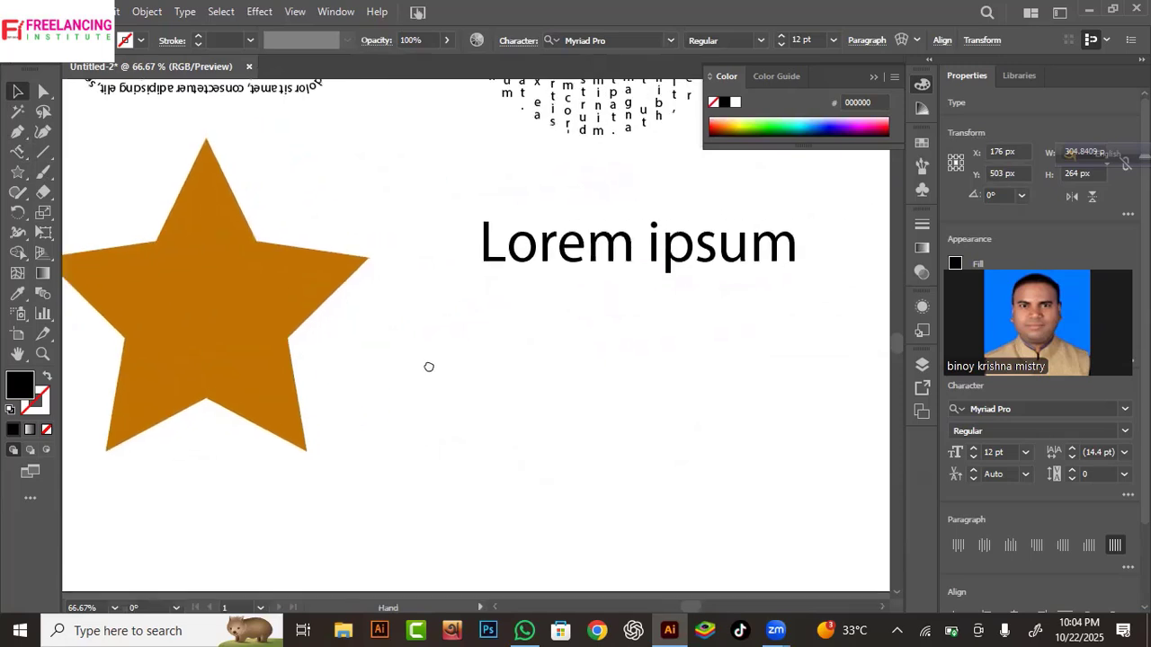
pyautogui.click(552, 257)
pyautogui.moveTo(564, 270); pyautogui.dragTo(557, 322)
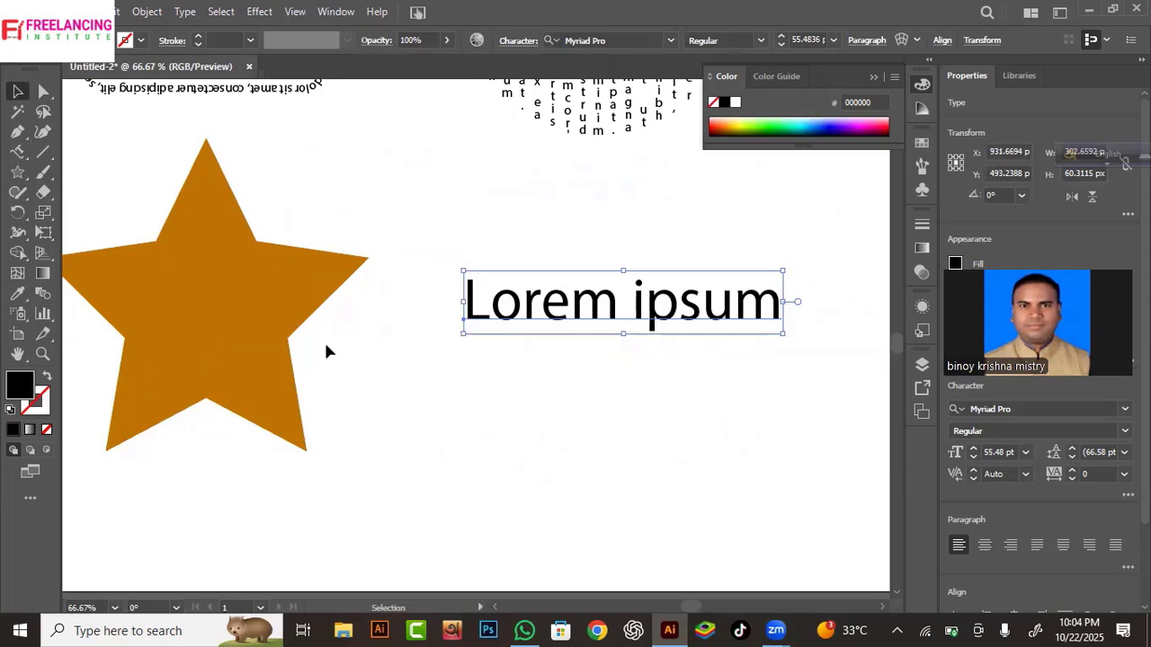
pyautogui.click(235, 294)
pyautogui.press('Delete')
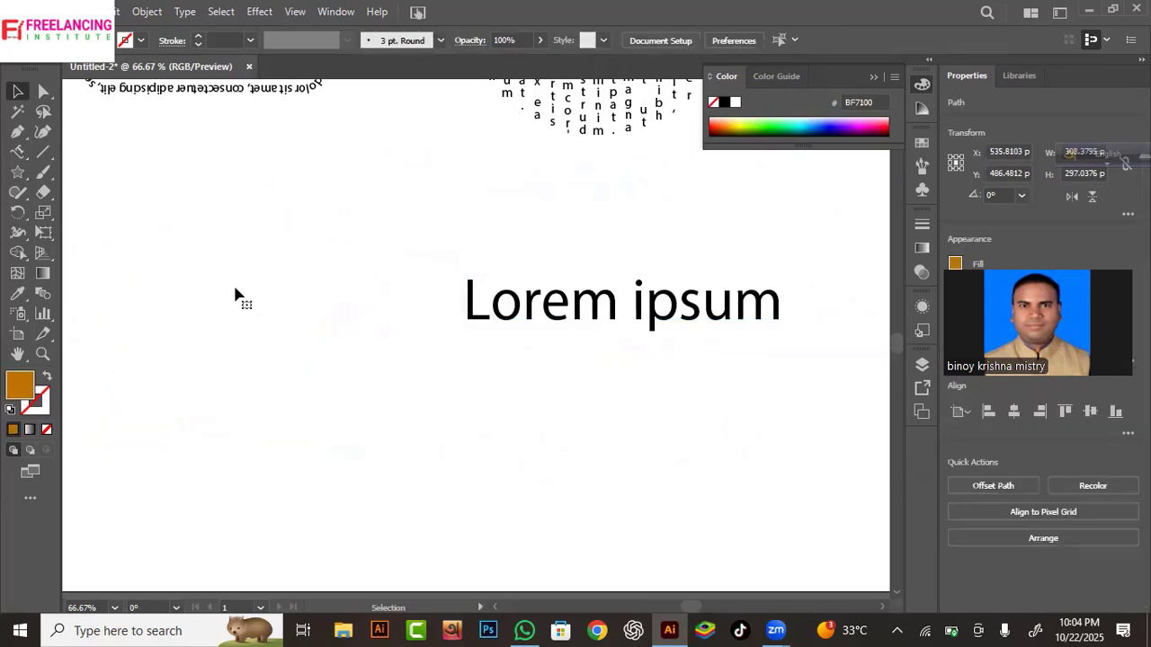
pyautogui.click(535, 323)
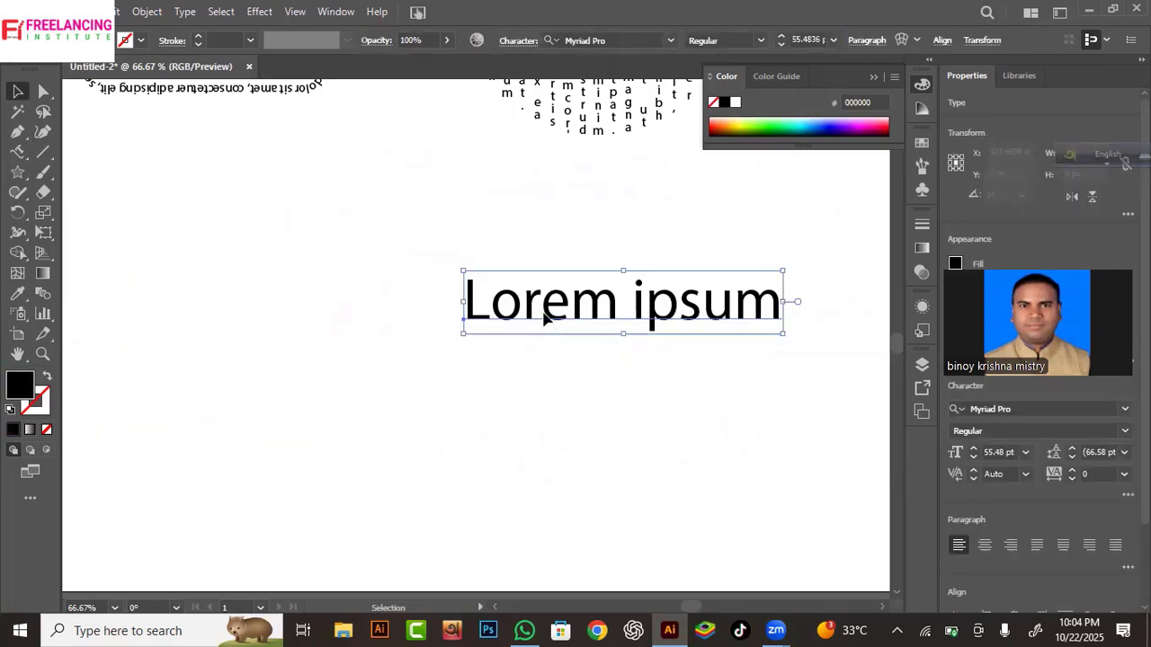
pyautogui.moveTo(537, 322); pyautogui.dragTo(342, 315)
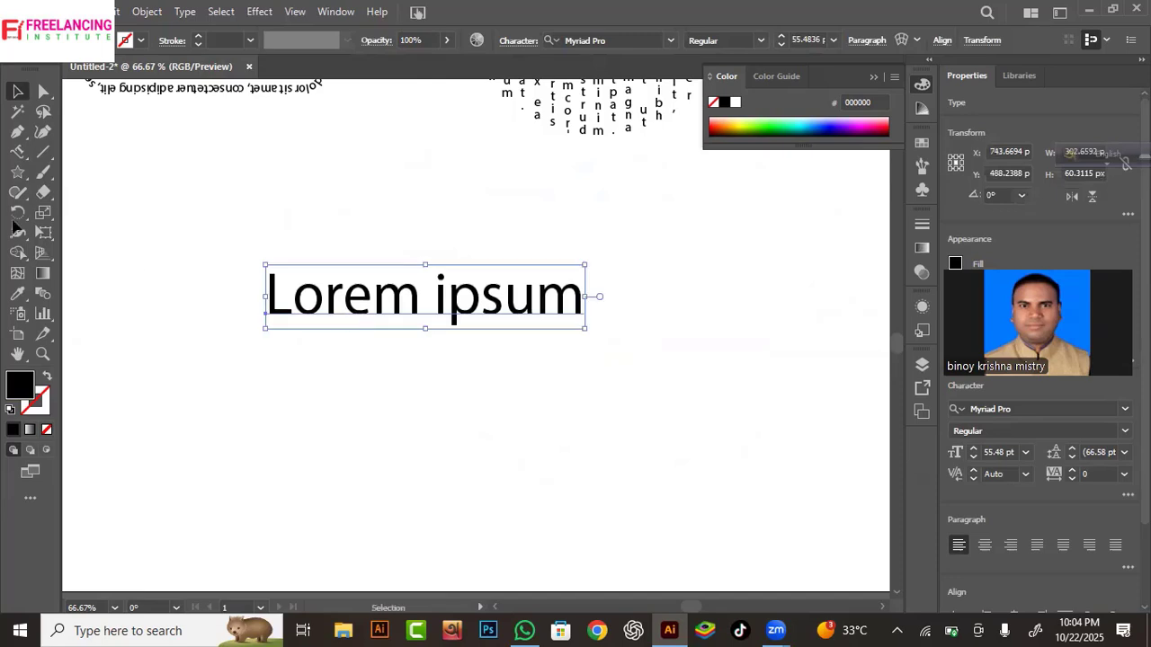
# - Enlarge the L and the i of the large Lorem ipsum line individually with the Touch Type tool
pyautogui.click(17, 151)
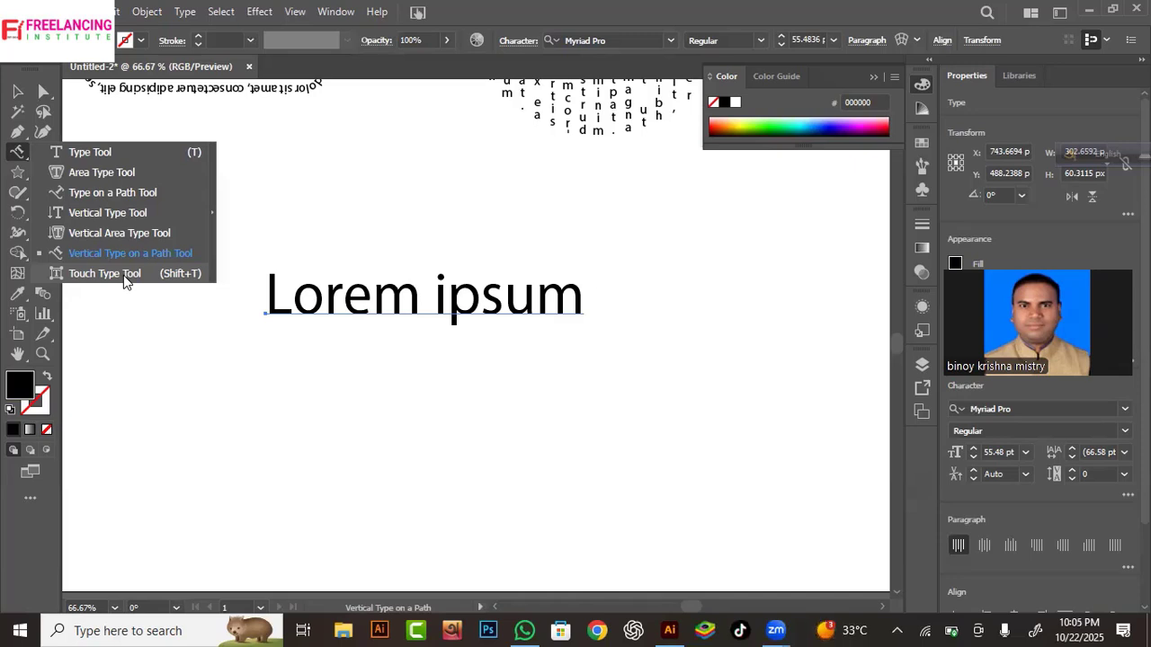
pyautogui.click(126, 279)
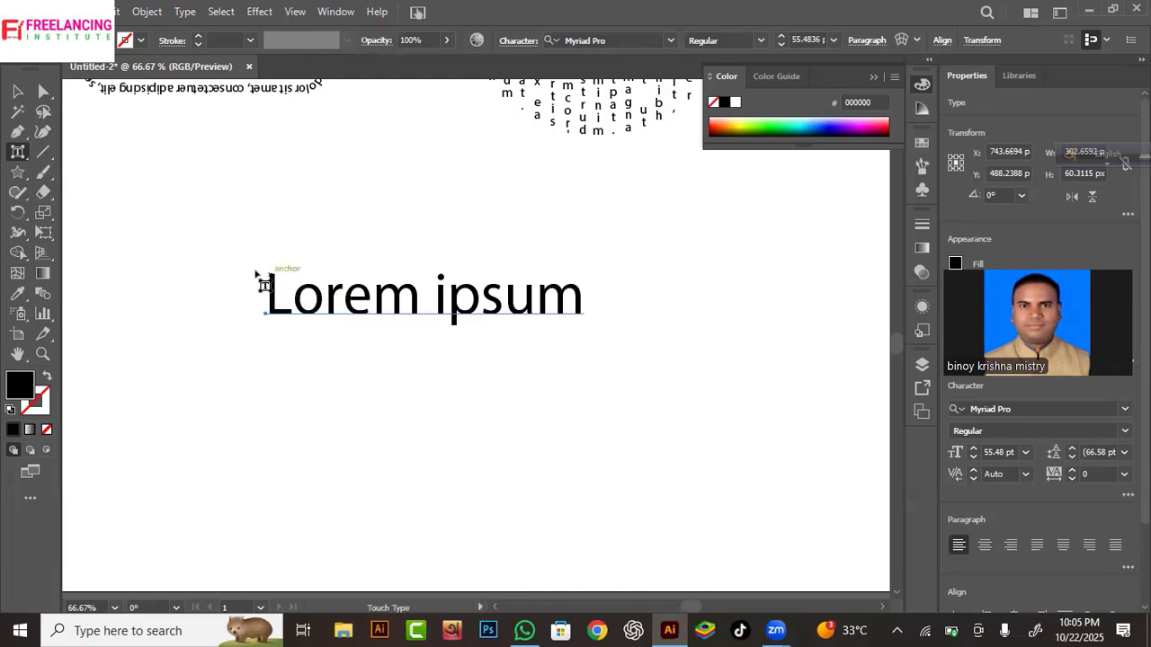
pyautogui.click(18, 151)
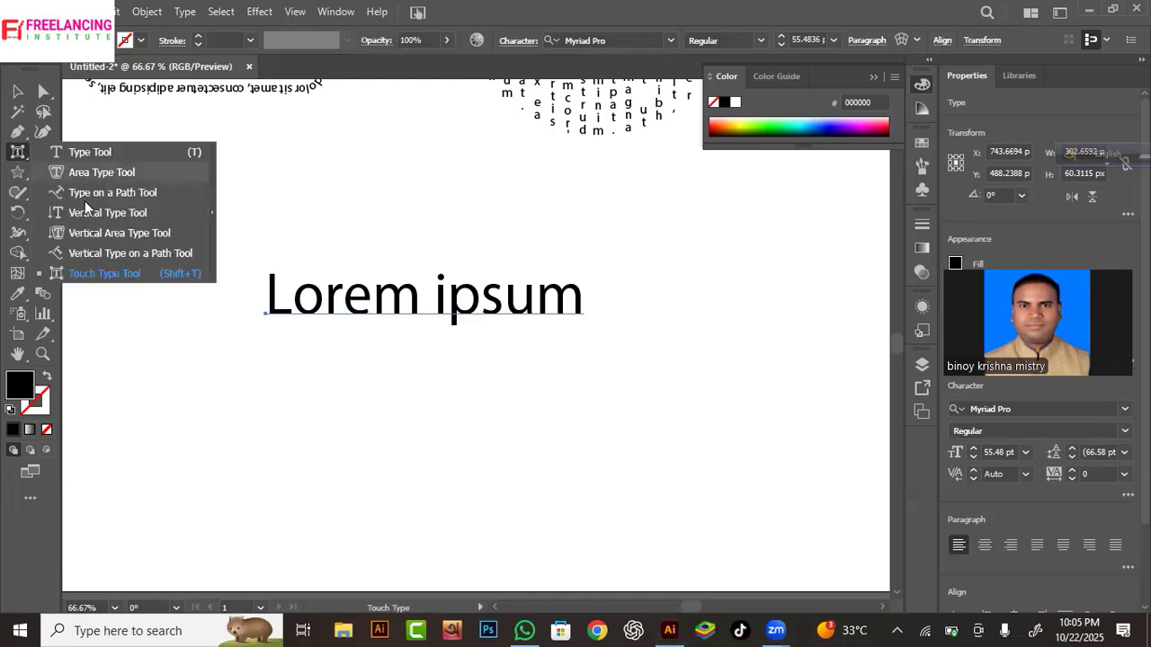
pyautogui.click(104, 273)
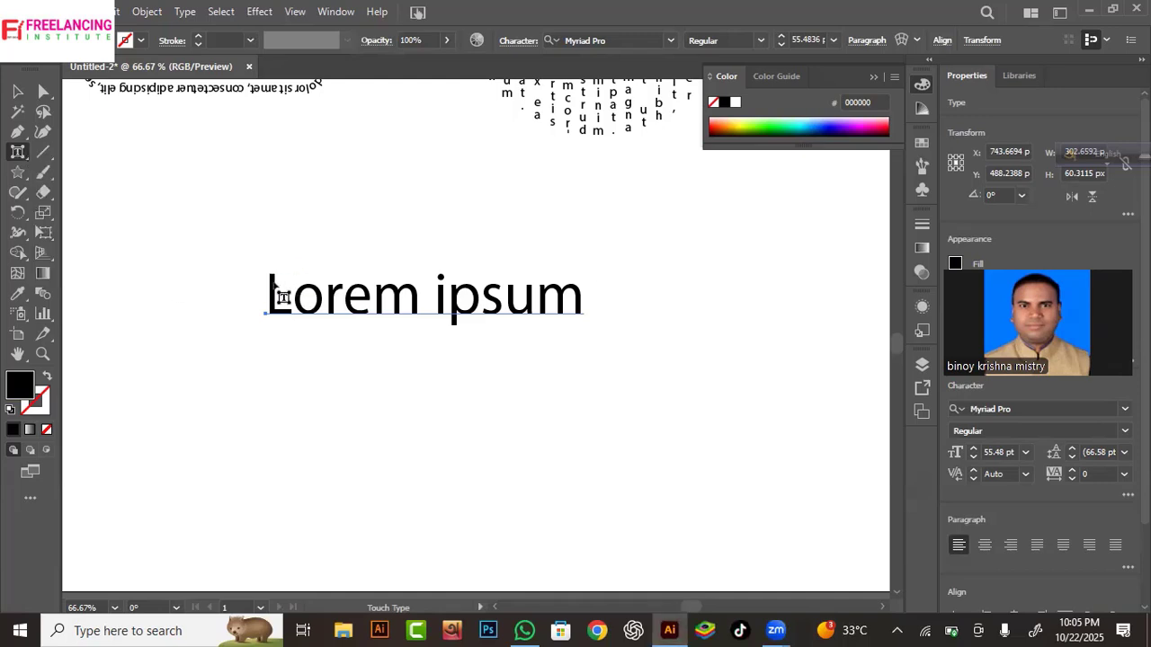
pyautogui.click(279, 295)
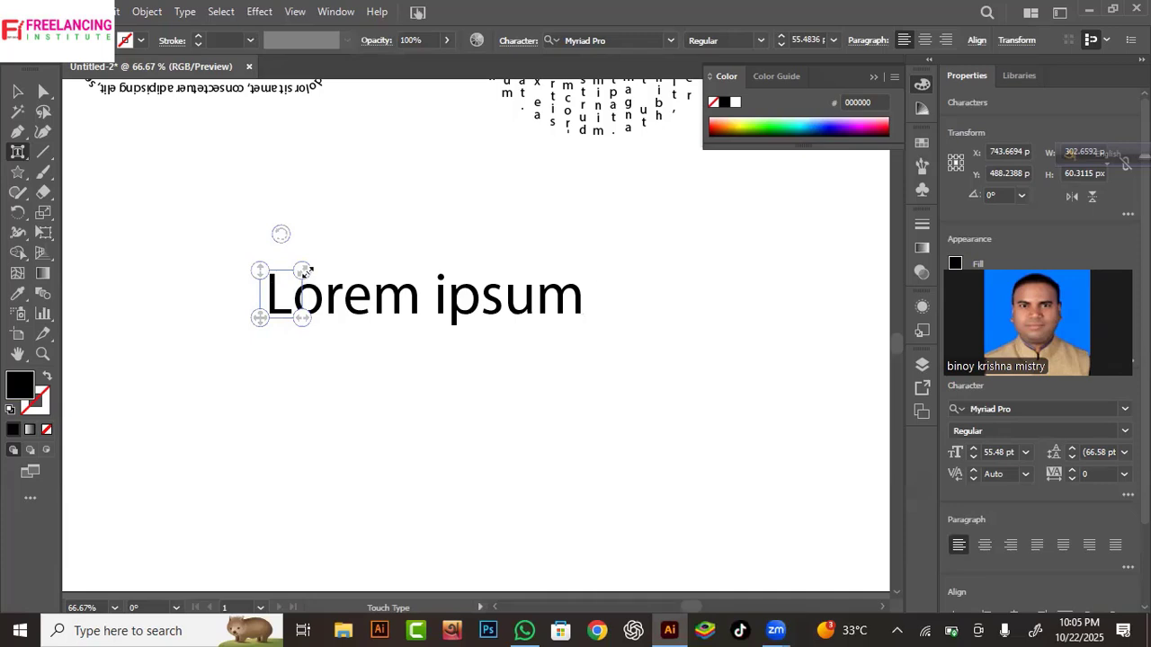
pyautogui.moveTo(304, 268); pyautogui.dragTo(398, 224)
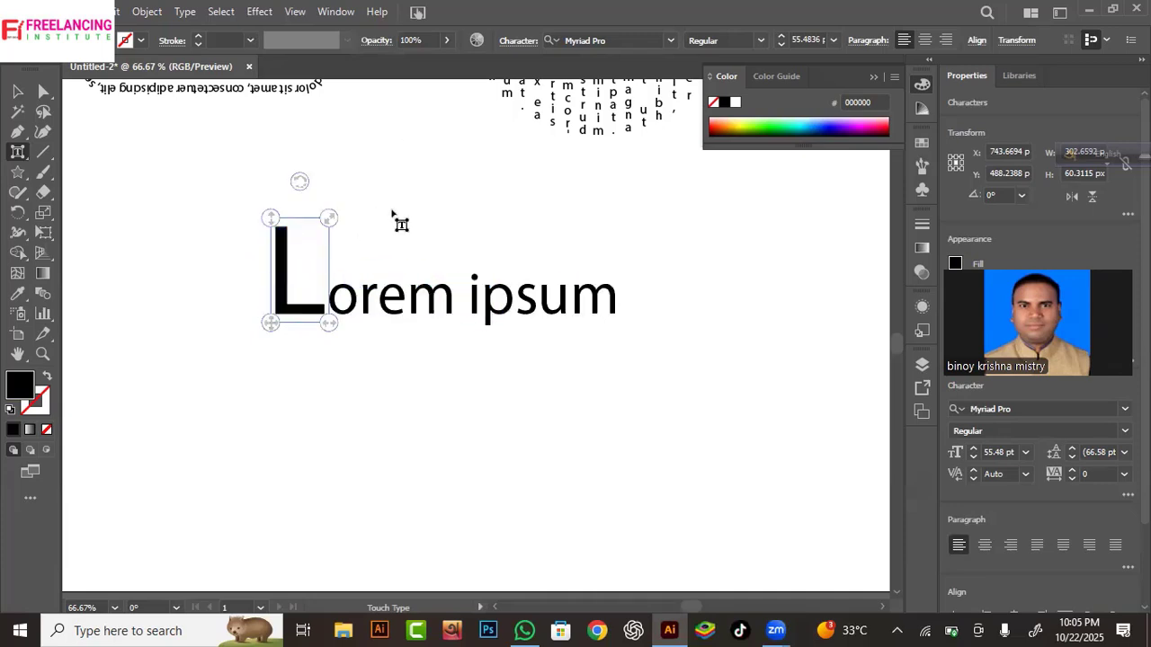
pyautogui.click(476, 305)
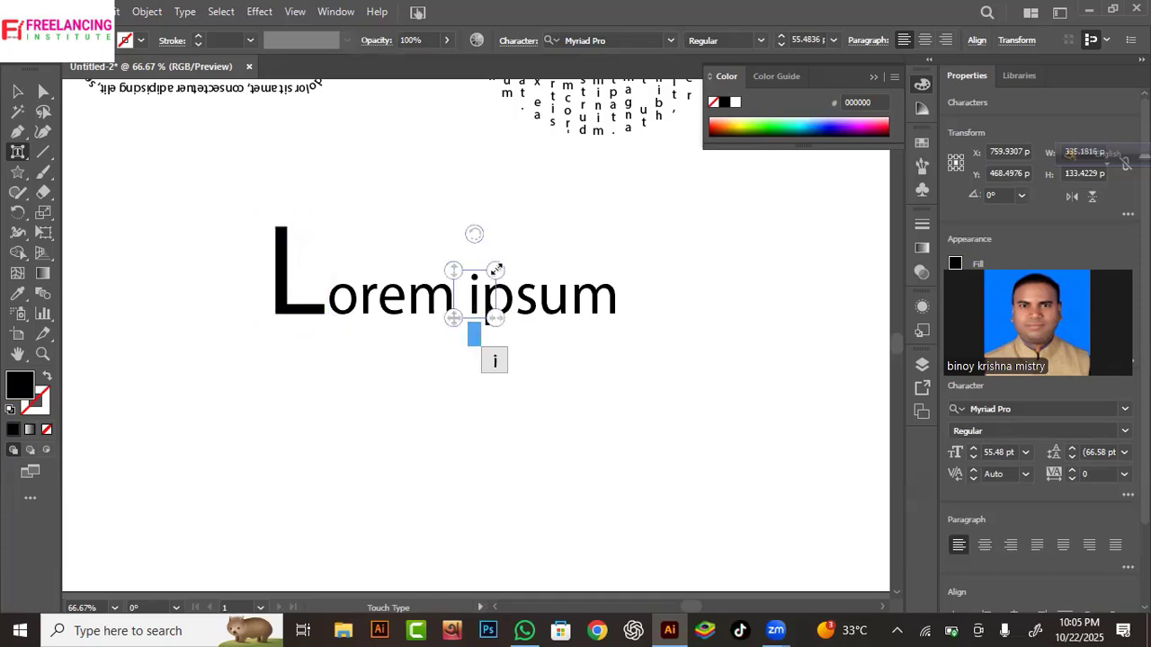
pyautogui.moveTo(496, 267); pyautogui.dragTo(537, 191)
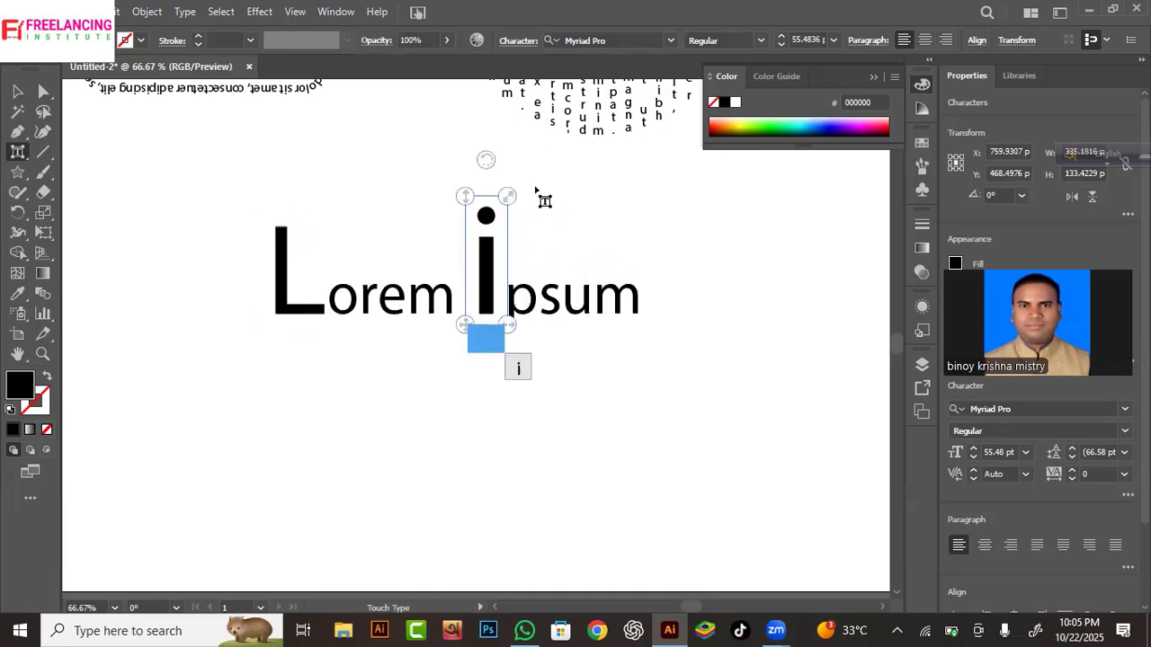
pyautogui.click(625, 391)
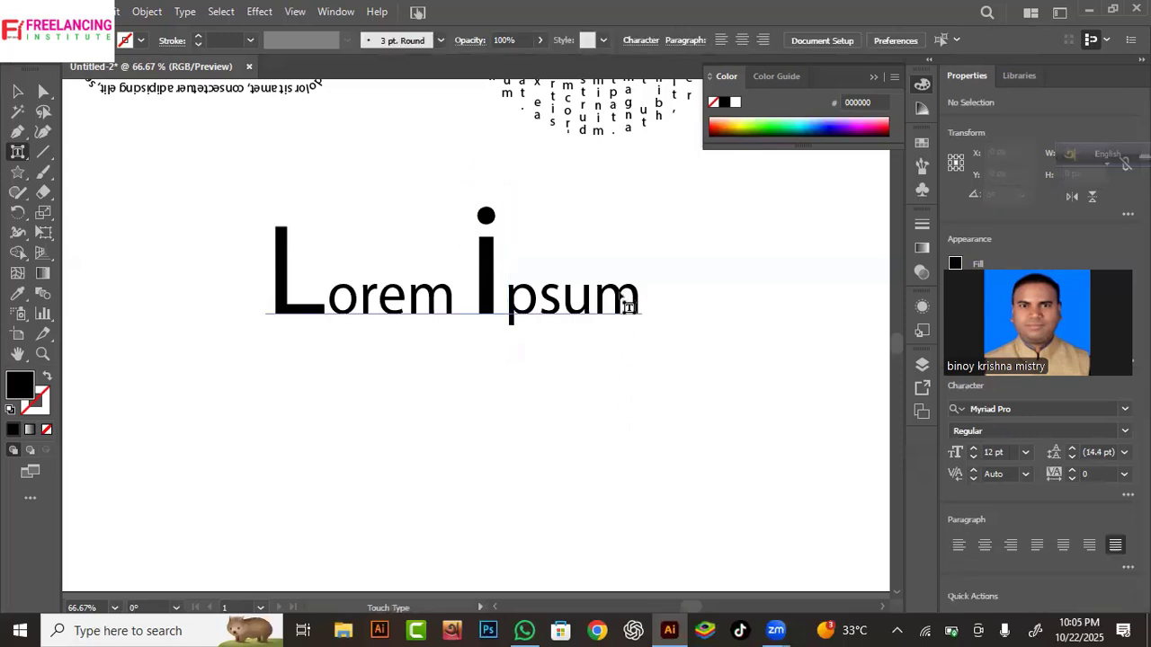
# - Stretch the final m of ipsum and the e of Lorem horizontally, then deselect the text
pyautogui.click(628, 306)
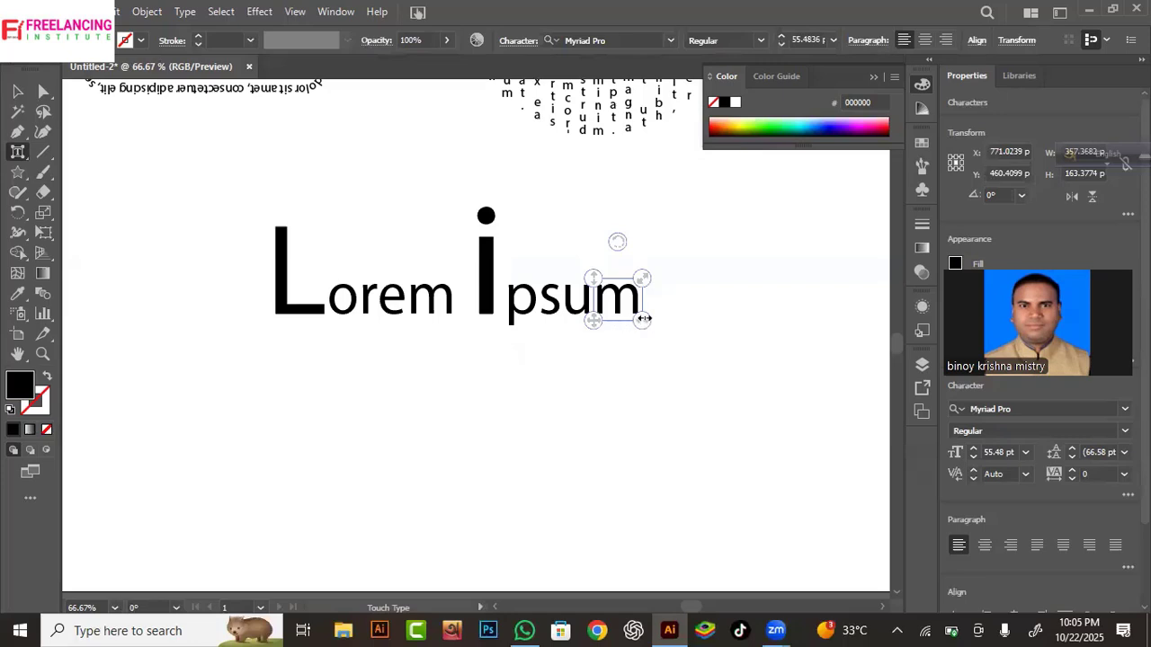
pyautogui.moveTo(644, 321); pyautogui.dragTo(721, 376)
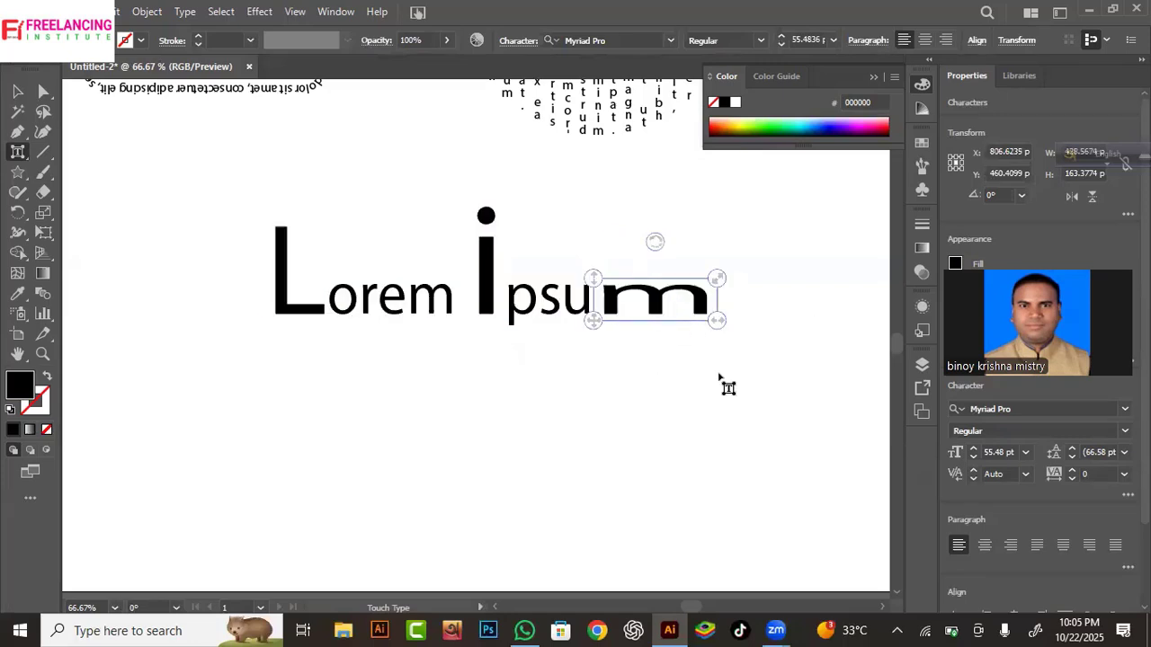
pyautogui.click(393, 311)
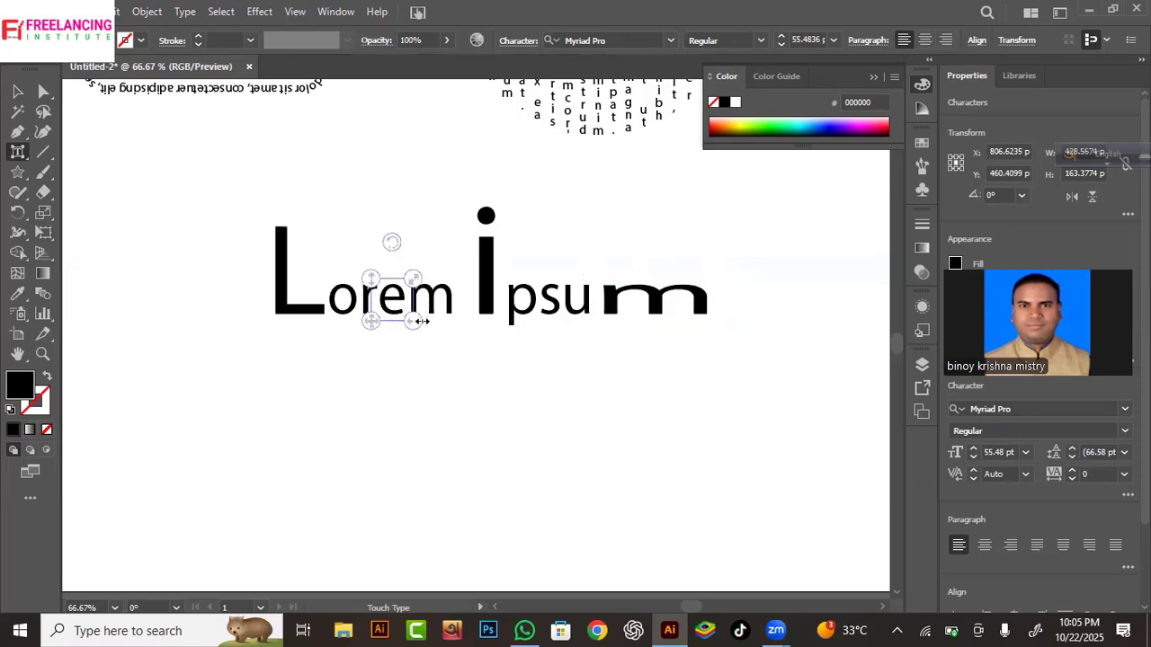
pyautogui.moveTo(421, 321); pyautogui.dragTo(436, 321)
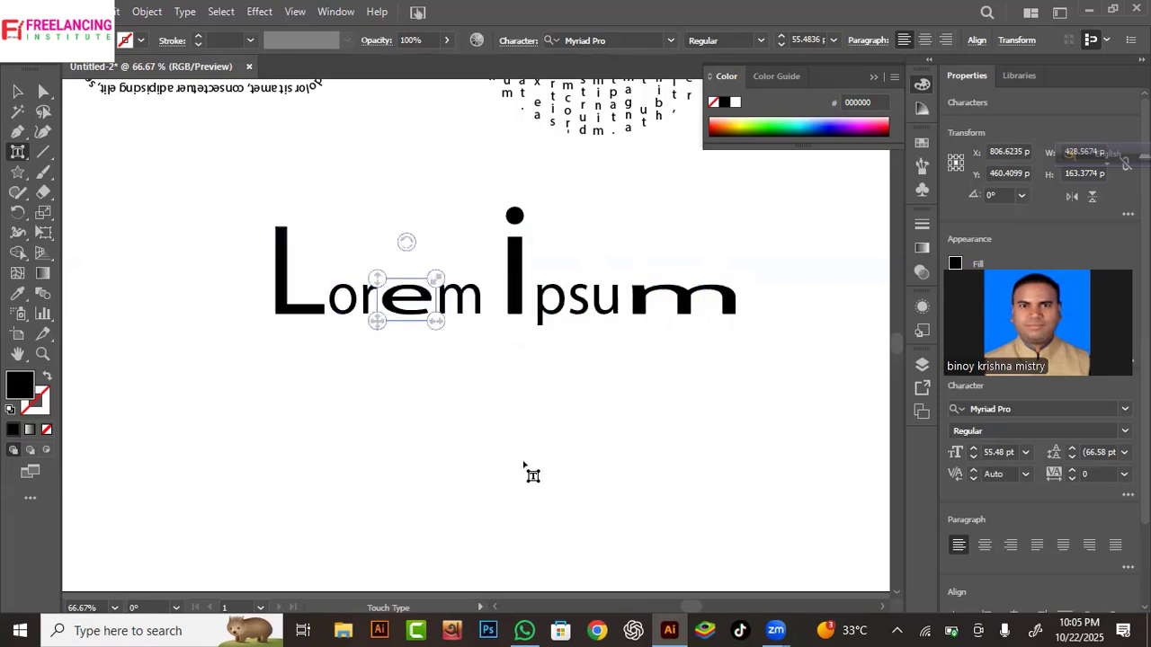
pyautogui.click(523, 464)
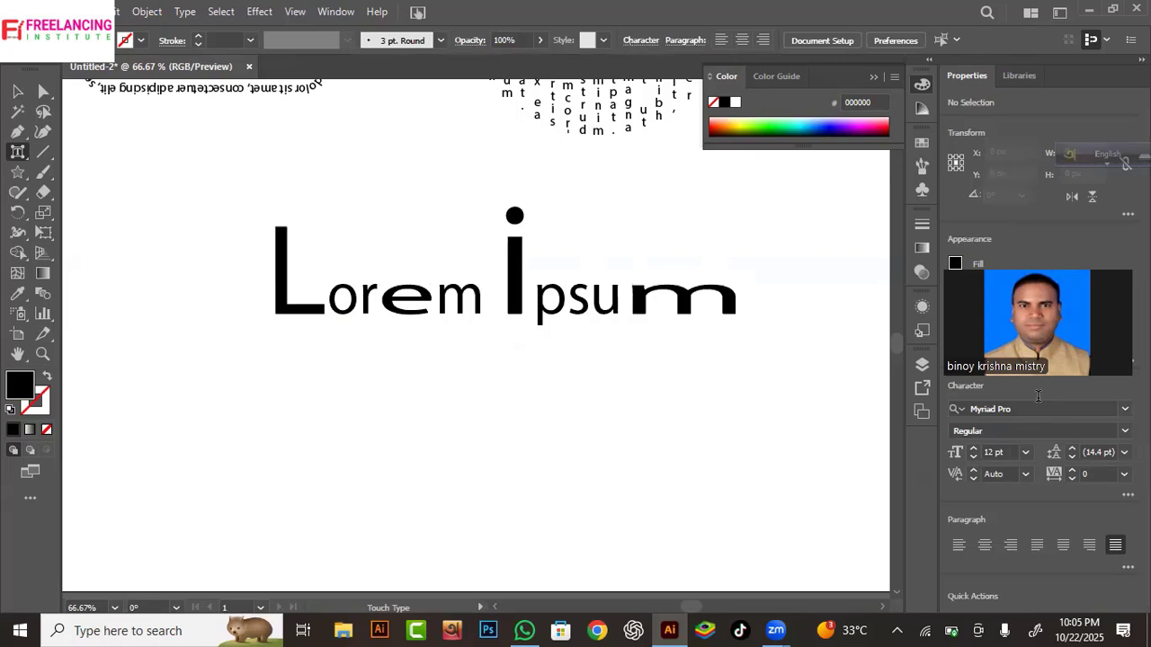
# - Capture a screenshot of nearly the whole window with the list of type tools showing
pyautogui.click(19, 154)
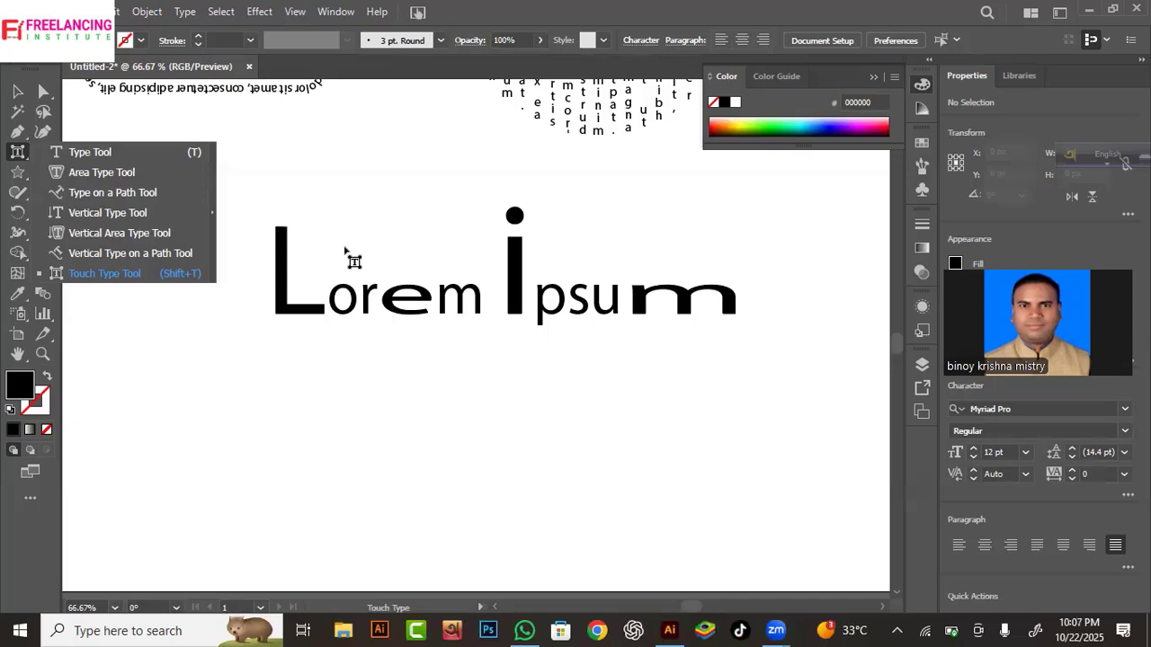
pyautogui.press('super+shift+s')
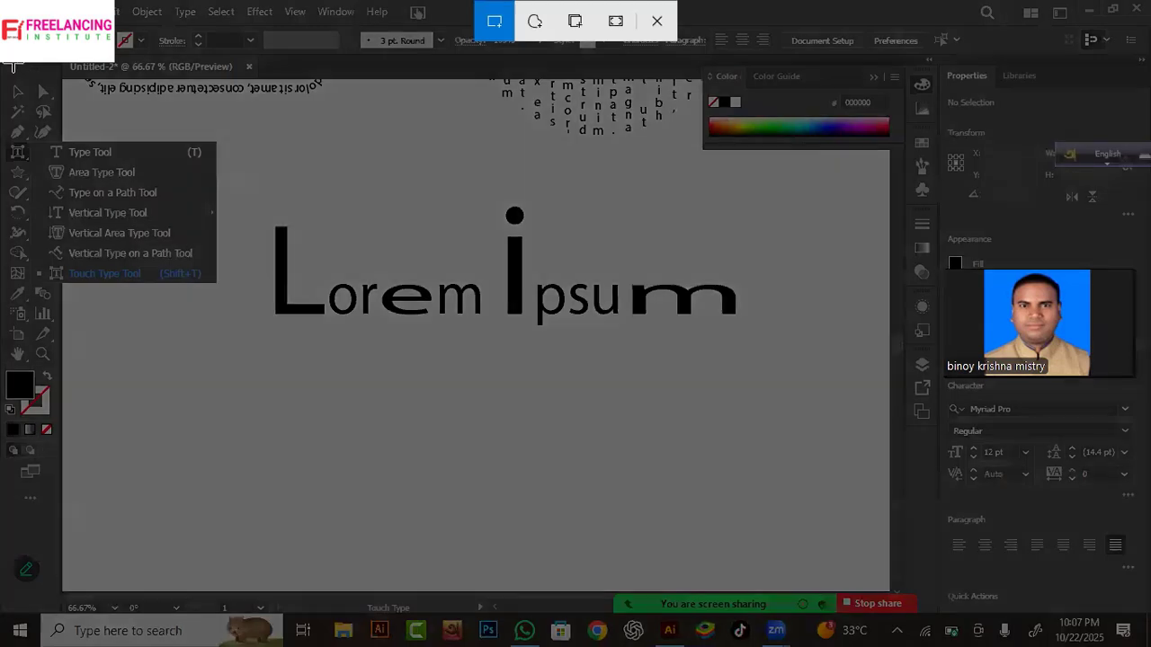
pyautogui.moveTo(9, 55); pyautogui.dragTo(1133, 618)
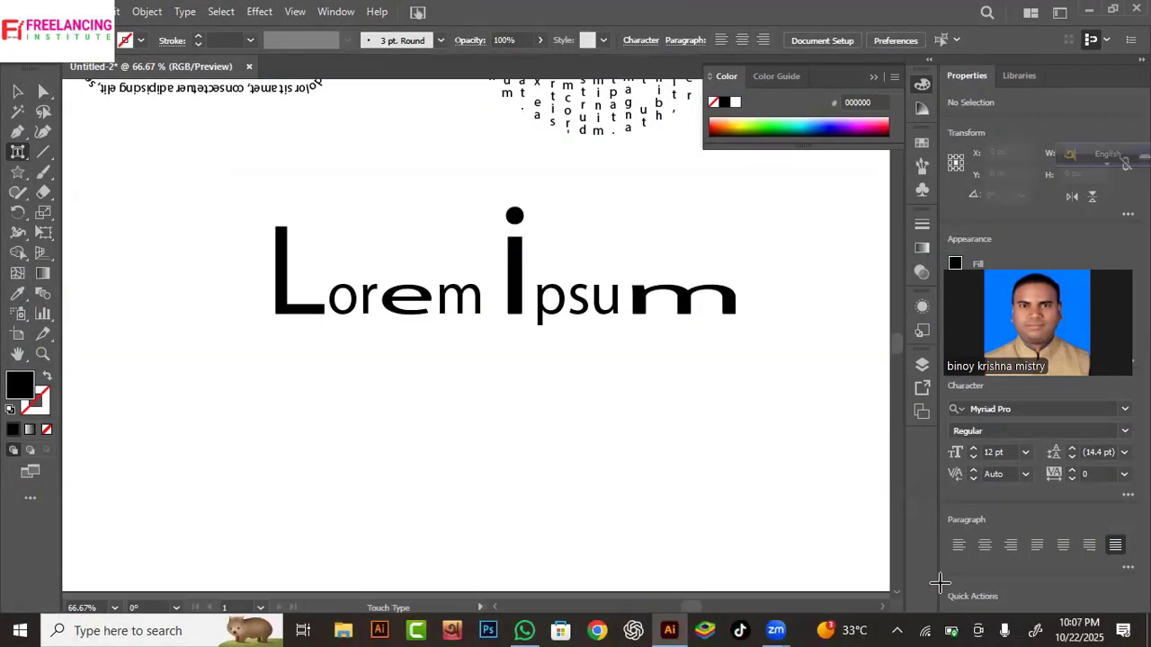